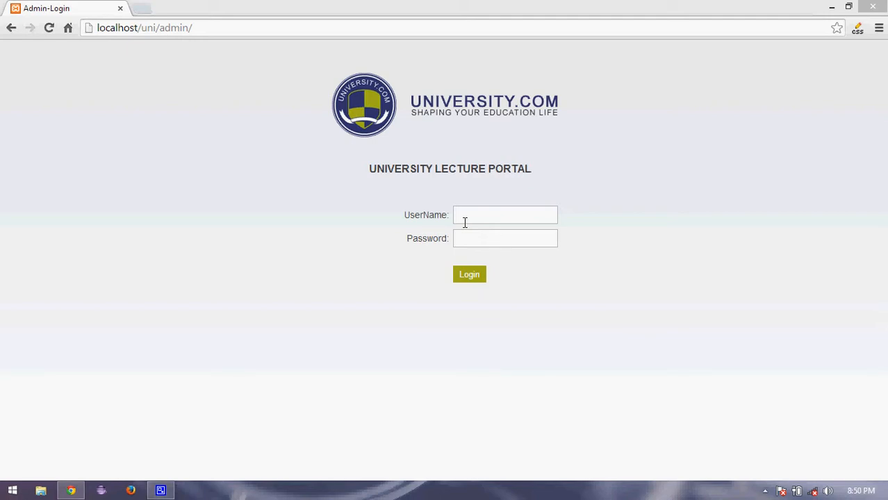
Sign in to the portal as user 'admin' with the admin account password.
click(464, 213)
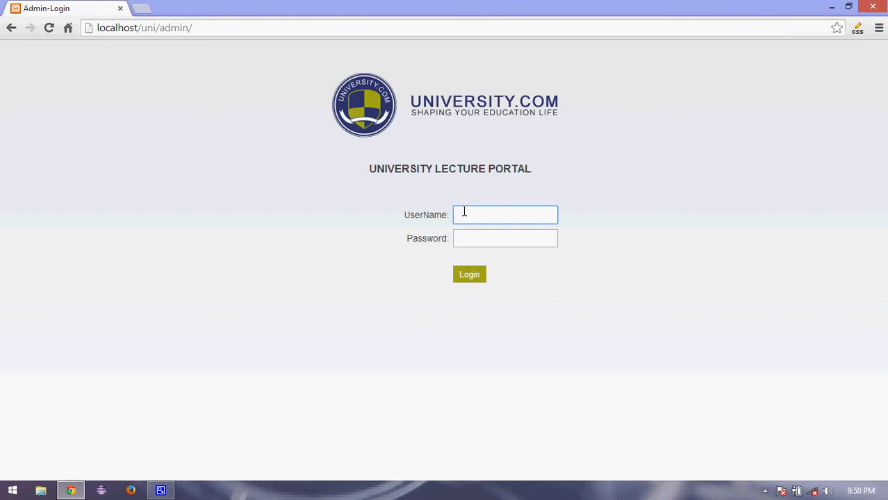
text(adnin)
key(BackSpace)
key(BackSpace)
key(BackSpace)
text(min)
click(478, 245)
text(123456)
key(Return)
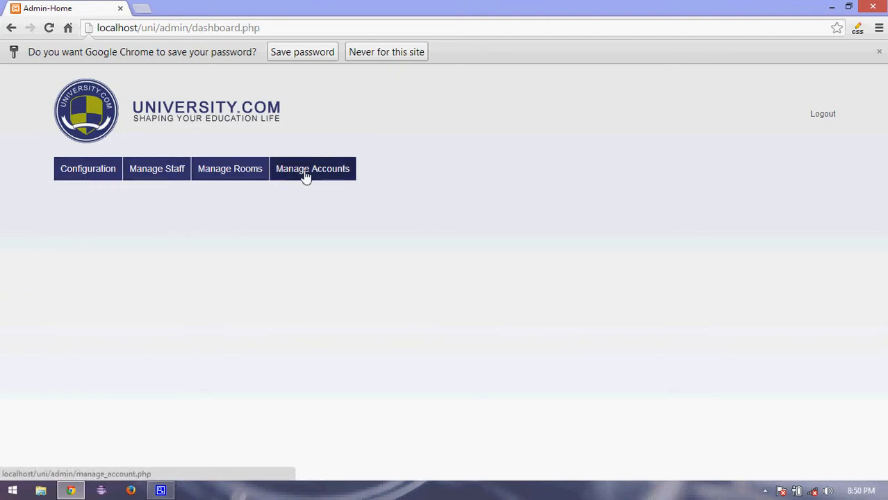
From the profession list, edit Computer Asst to Computer Officer and attempt to save it.
mouse_move(82, 177)
click(80, 190)
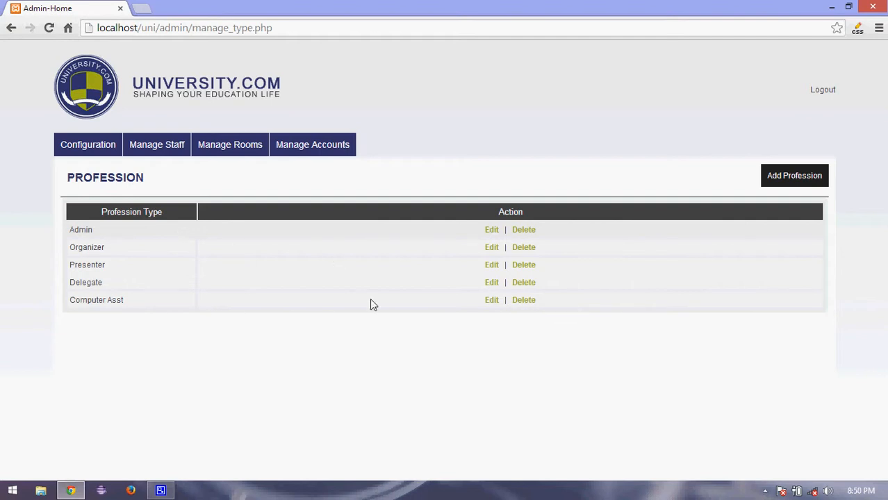
click(492, 304)
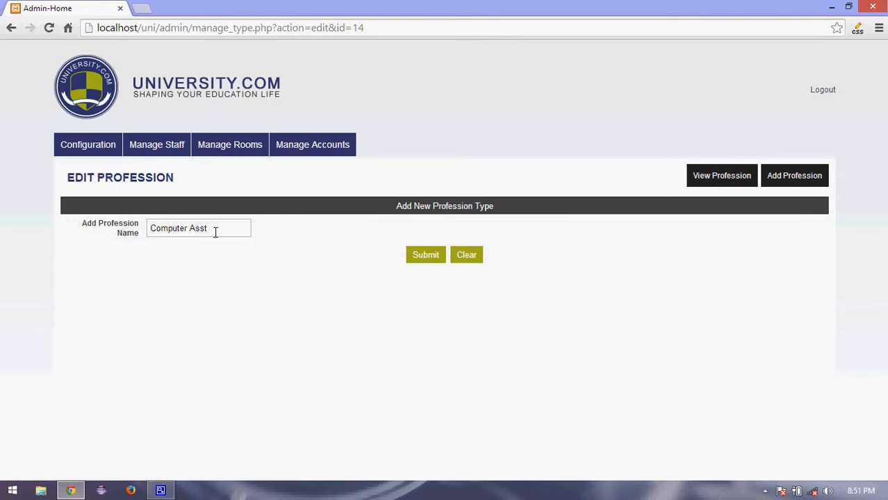
click(210, 228)
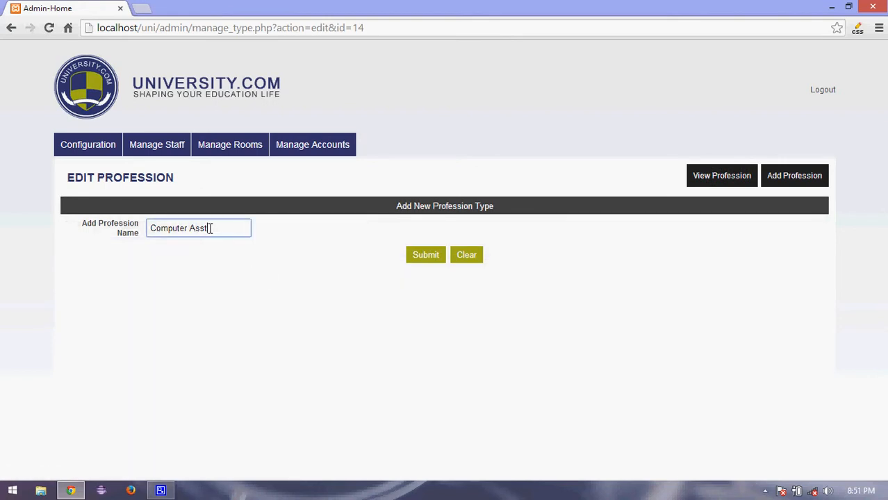
key(BackSpace)
key(BackSpace)
key(BackSpace)
key(BackSpace)
text(off)
click(198, 245)
click(417, 262)
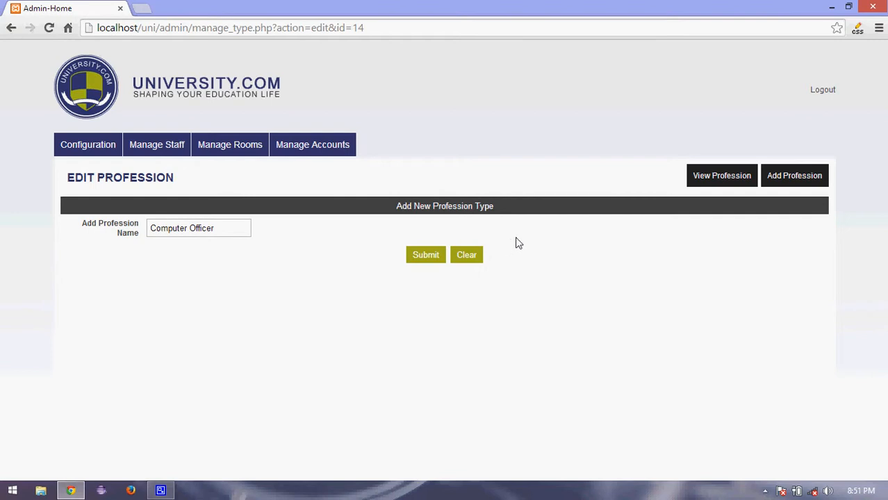
click(707, 182)
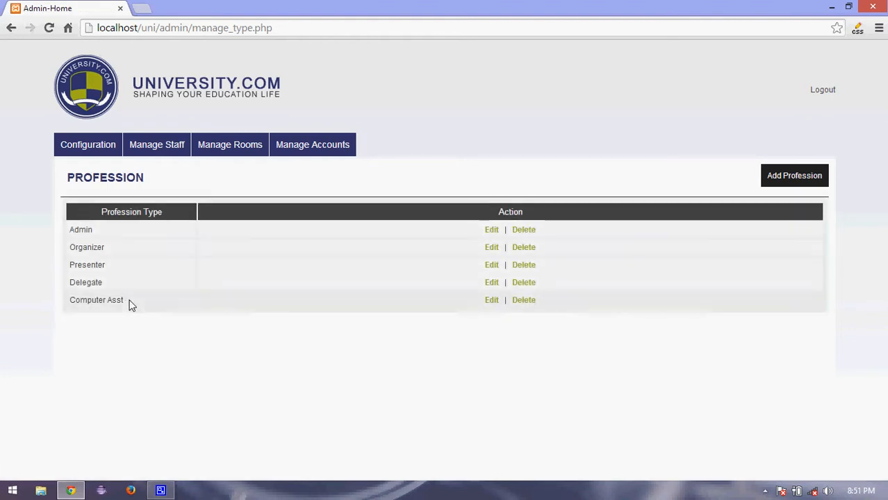
Redo the rename of Computer Asst to Computer Officer, save it, and return to the list.
click(491, 301)
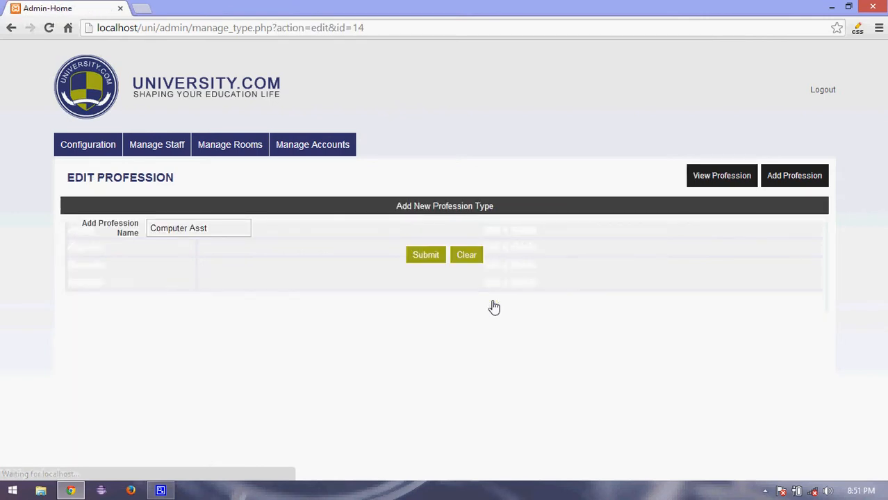
click(235, 233)
key(BackSpace)
key(BackSpace)
key(BackSpace)
key(BackSpace)
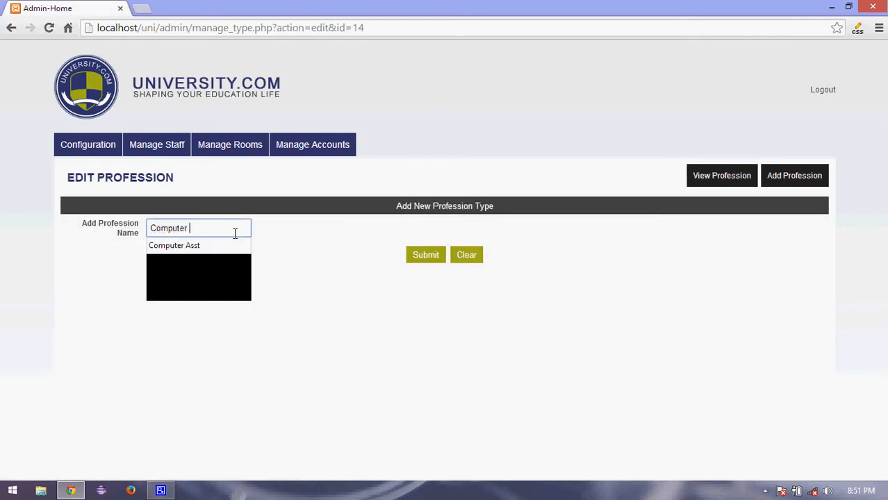
text(Off)
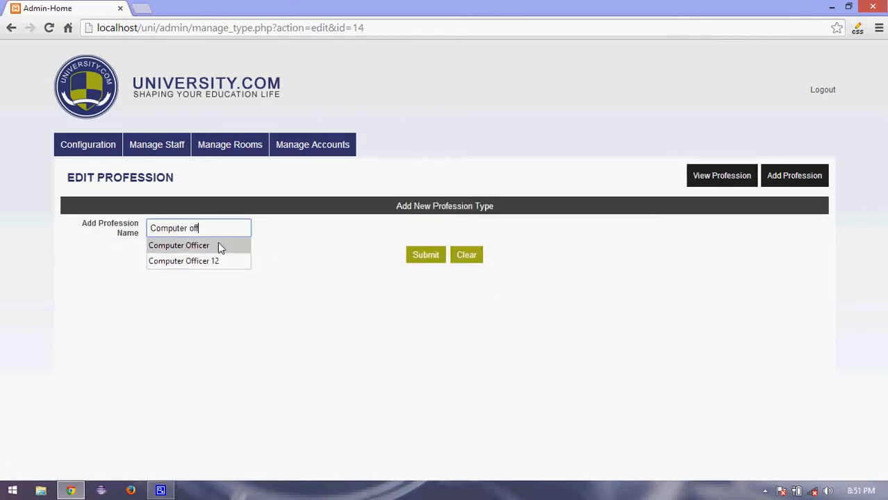
click(203, 246)
click(420, 257)
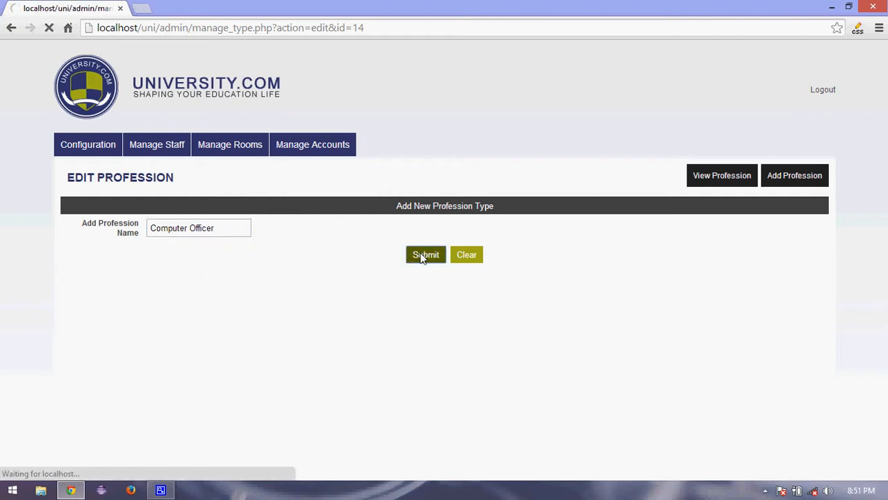
click(723, 178)
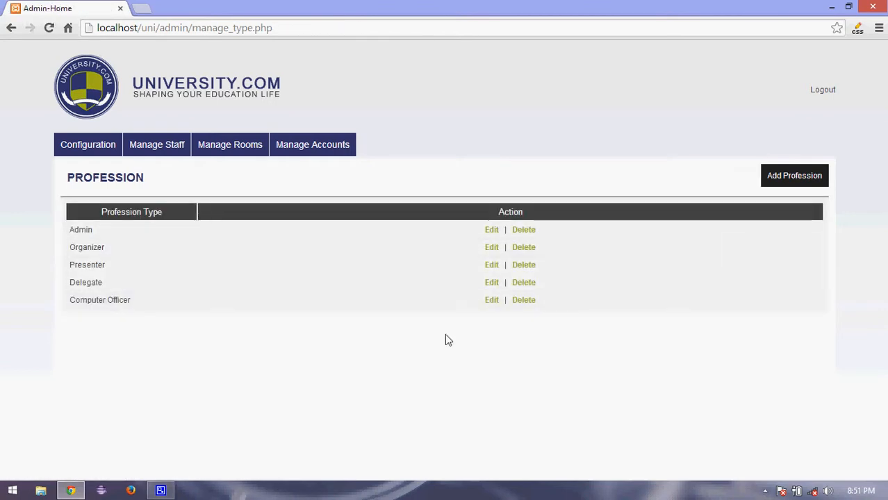
Delete the Computer Officer profession and confirm the prompt.
click(526, 305)
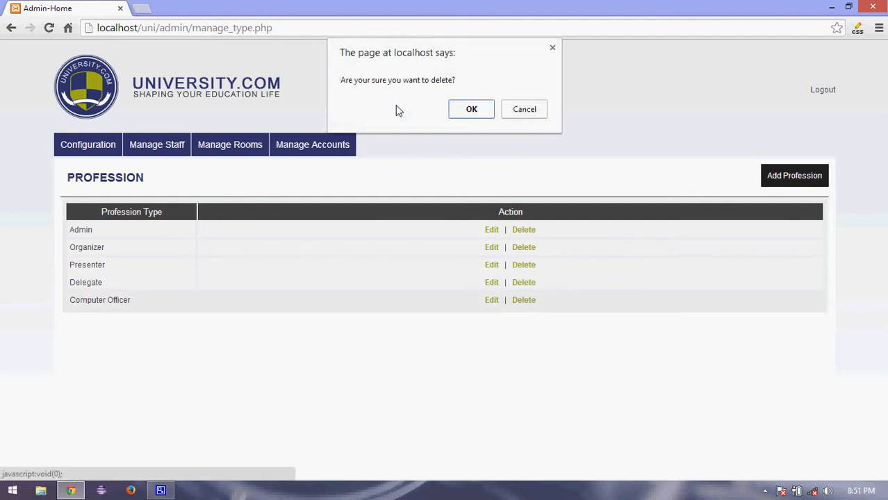
click(471, 111)
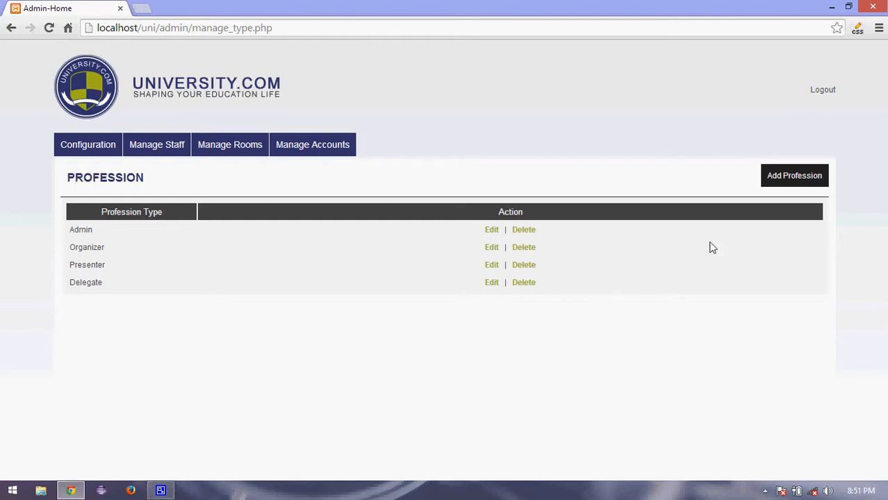
Create a profession named 'Computer Asst' and return to the profession list.
click(783, 187)
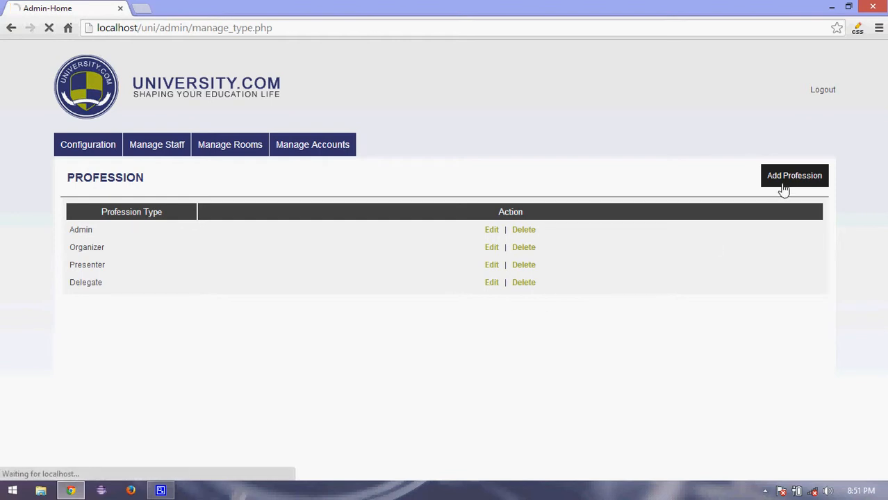
click(222, 230)
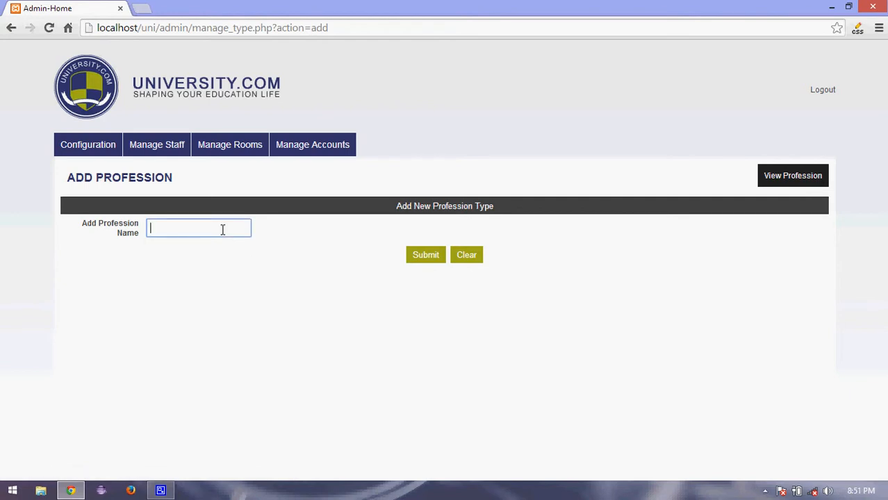
text(Computer Asst)
click(427, 257)
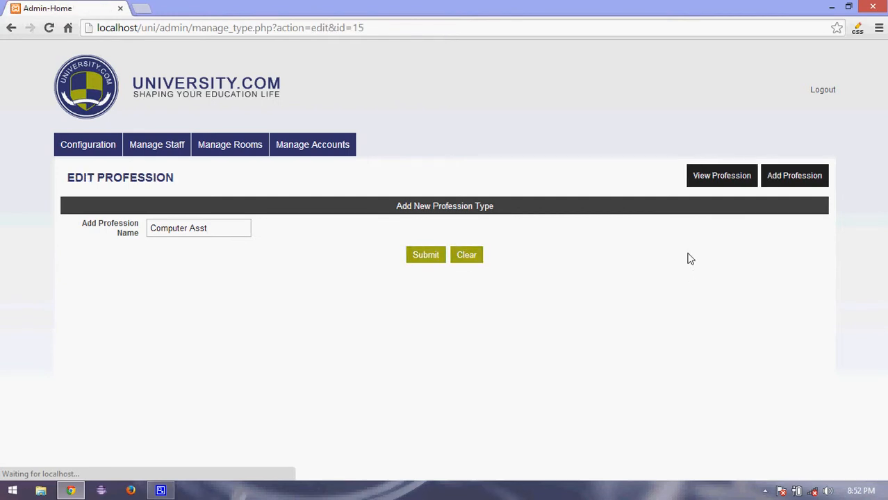
click(719, 185)
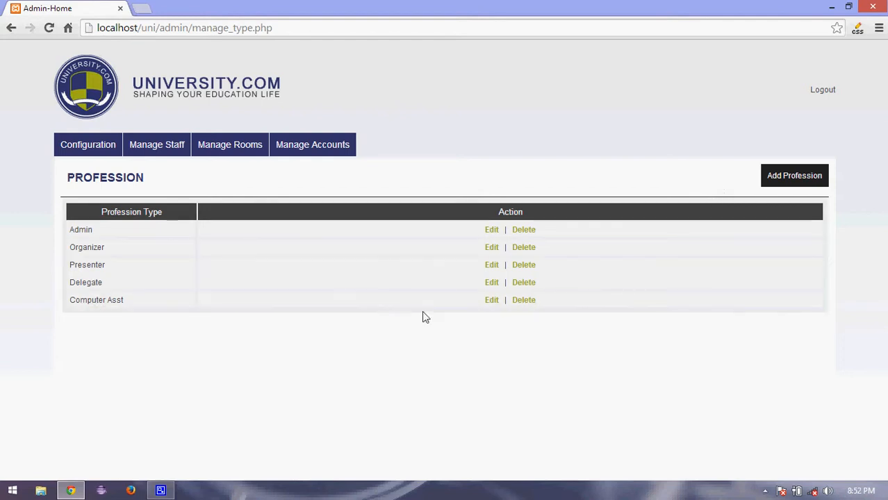
mouse_move(90, 147)
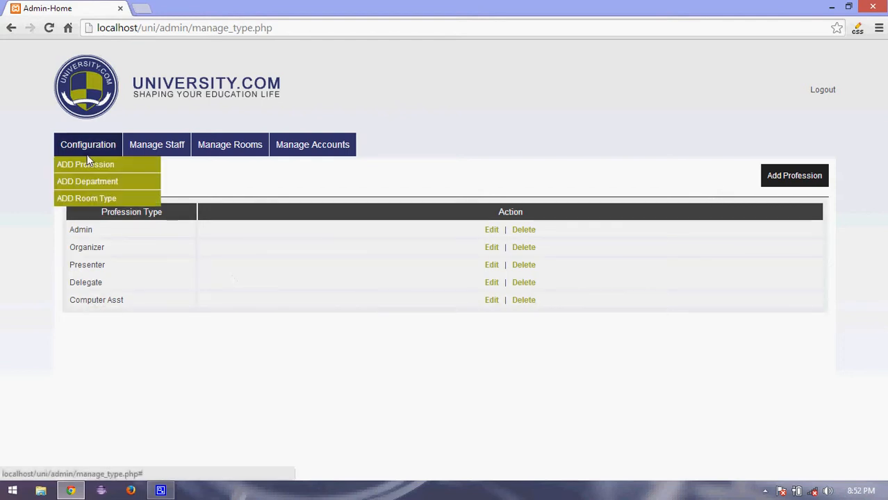
Edit the Research and Development department, trim its name to 'Research', and save.
click(82, 188)
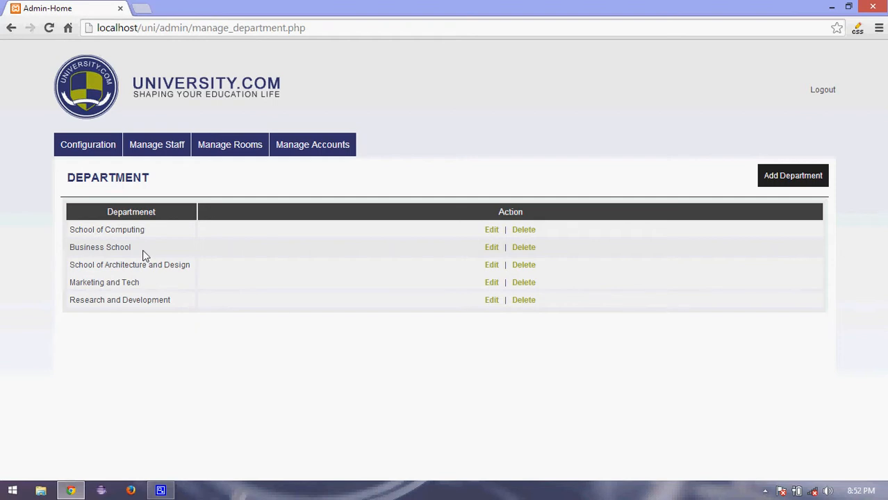
click(492, 300)
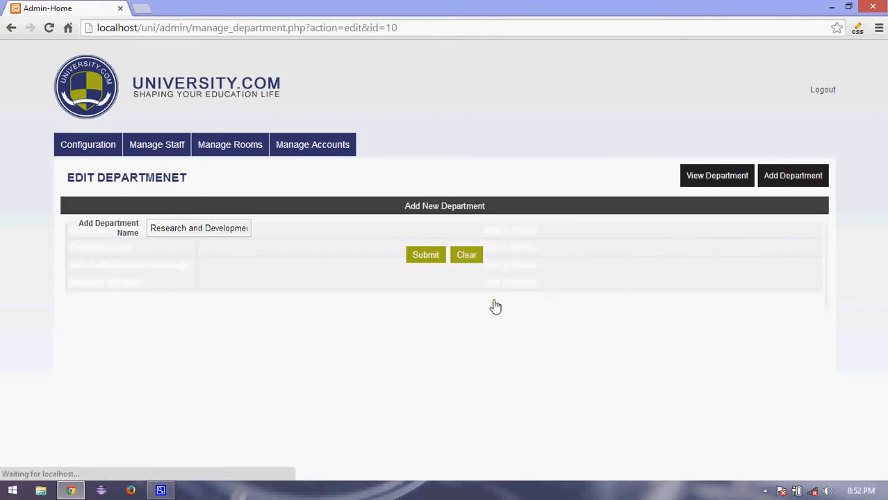
click(247, 228)
key(BackSpace)
key(BackSpace)
key(BackSpace)
key(BackSpace)
key(Delete)
key(Delete)
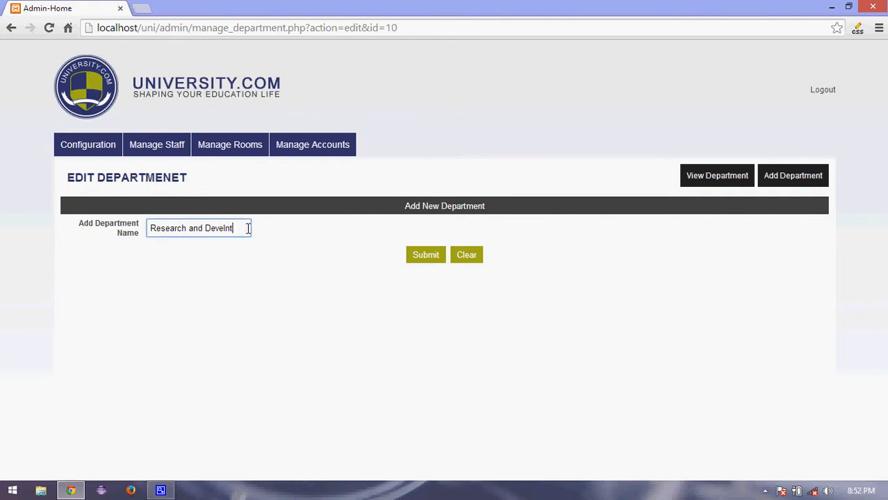
key(BackSpace)
key(BackSpace)
key(BackSpace)
key(BackSpace)
key(BackSpace)
key(BackSpace)
key(BackSpace)
key(BackSpace)
key(BackSpace)
key(BackSpace)
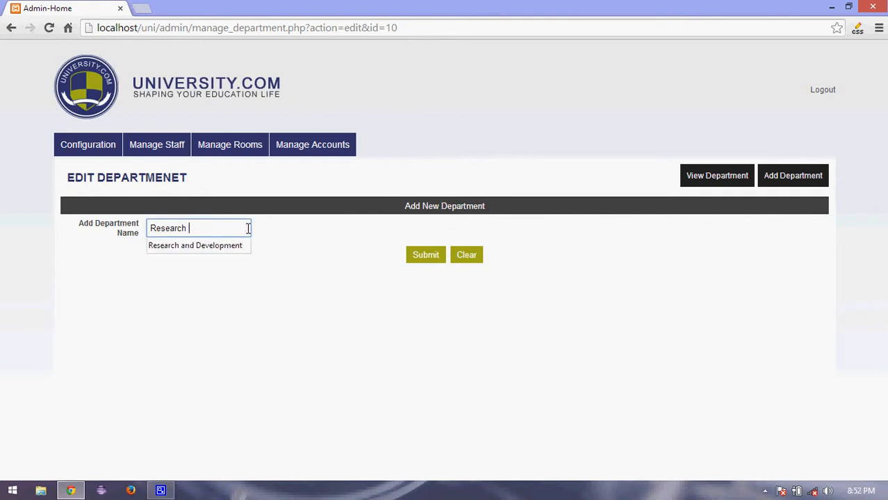
click(422, 261)
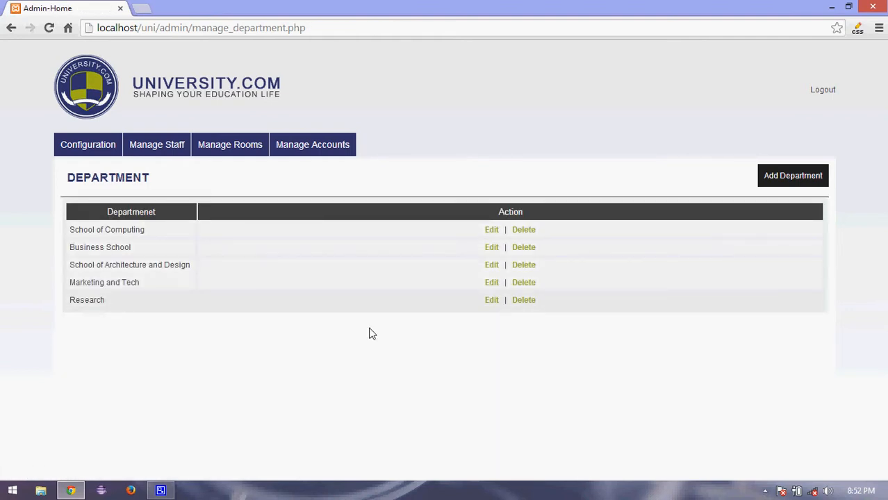
click(523, 300)
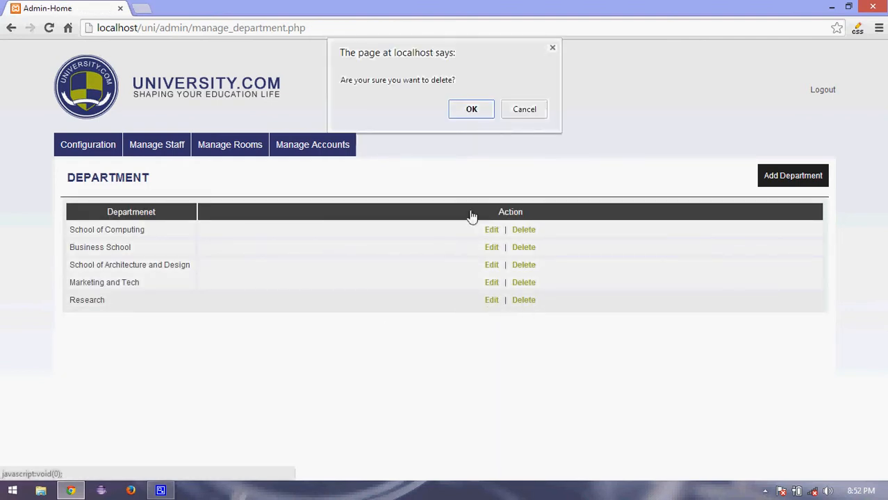
click(470, 111)
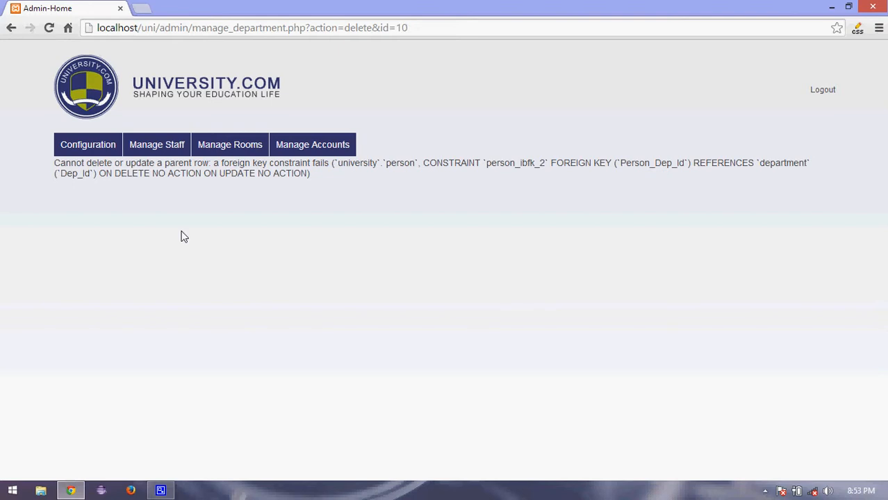
click(107, 146)
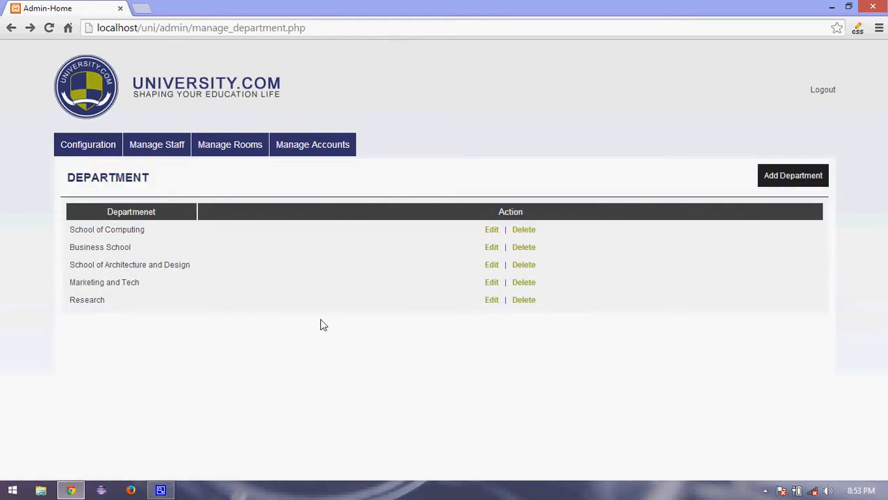
Add a department named 'Research and Technology', check the department list, then go to room types.
click(778, 185)
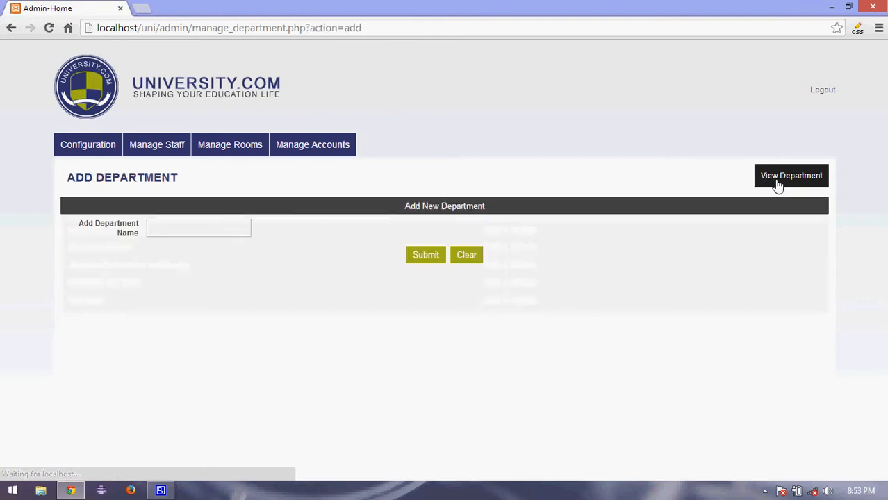
click(248, 226)
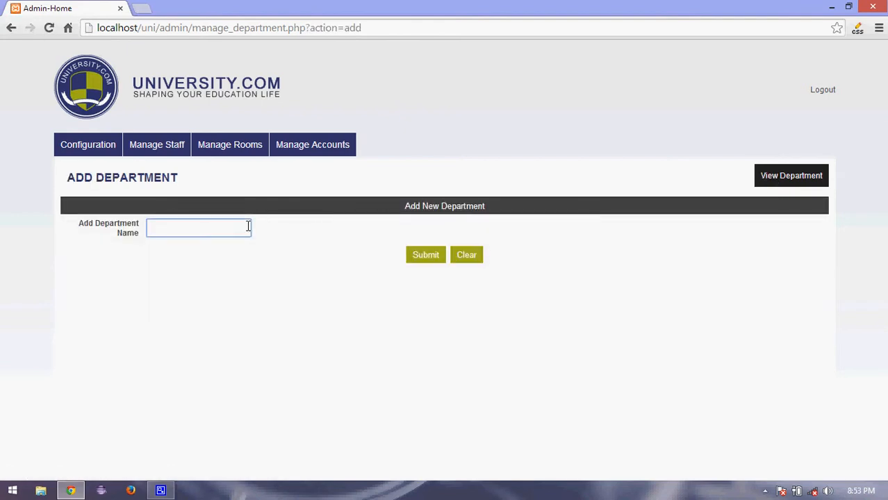
text(Rese)
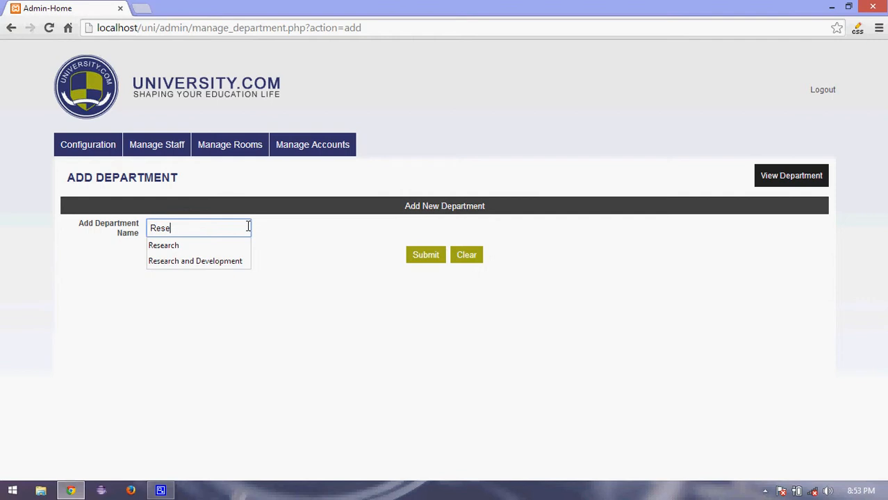
text(arch and)
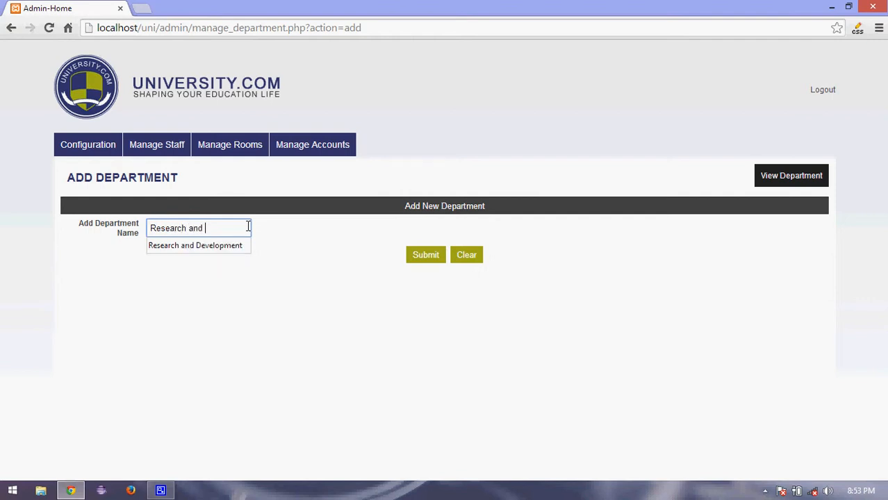
text( Te)
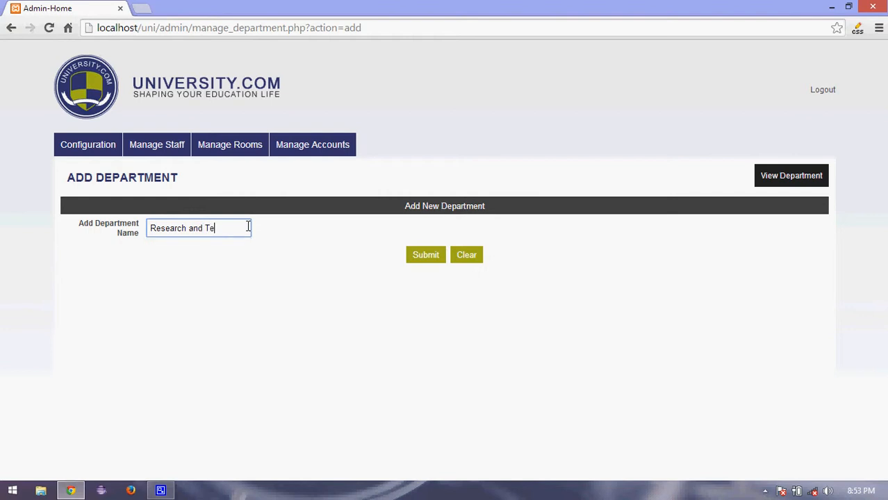
text(chnology)
click(440, 255)
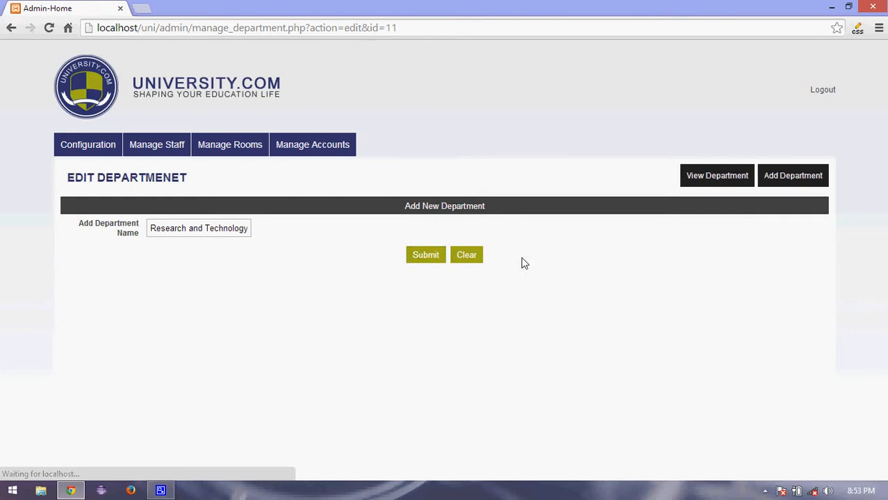
click(698, 183)
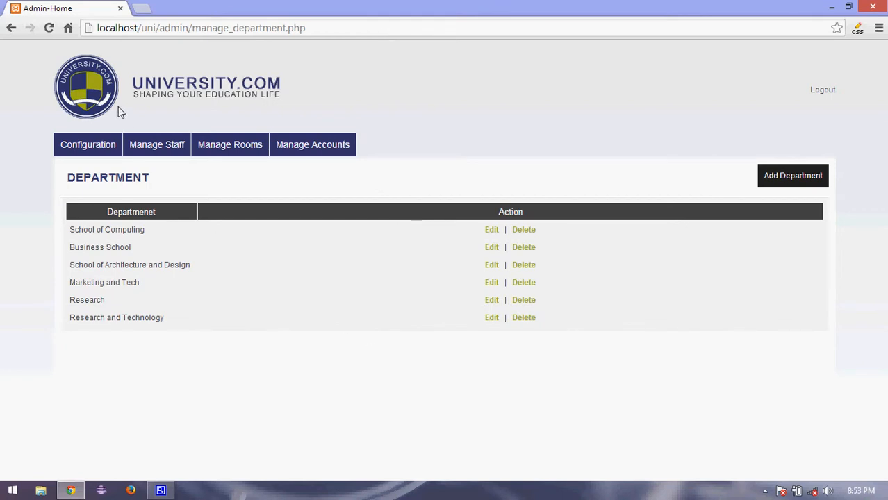
mouse_move(84, 146)
click(83, 200)
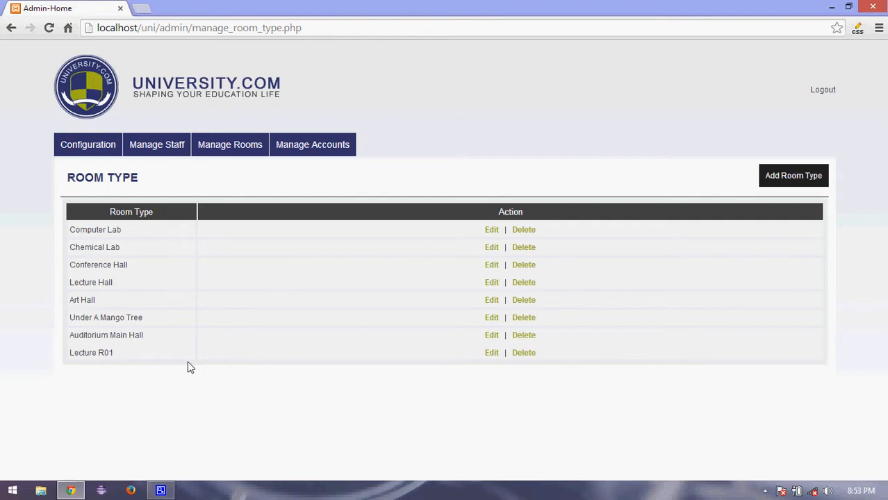
Rename room type Lecture R01 to Lecture R02 and save.
click(492, 354)
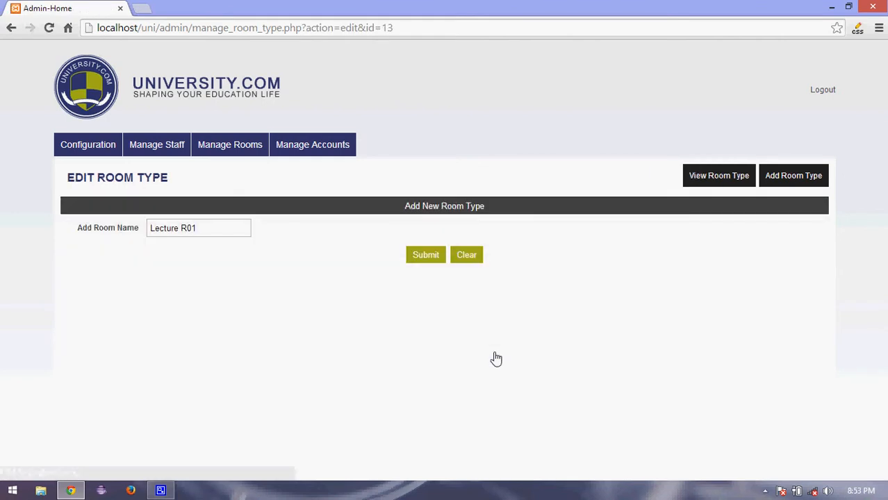
click(199, 227)
key(BackSpace)
text(2)
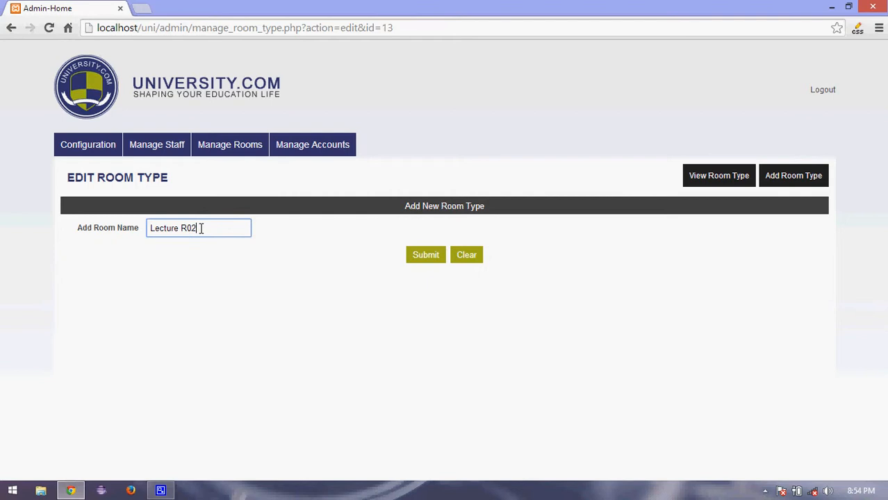
click(428, 262)
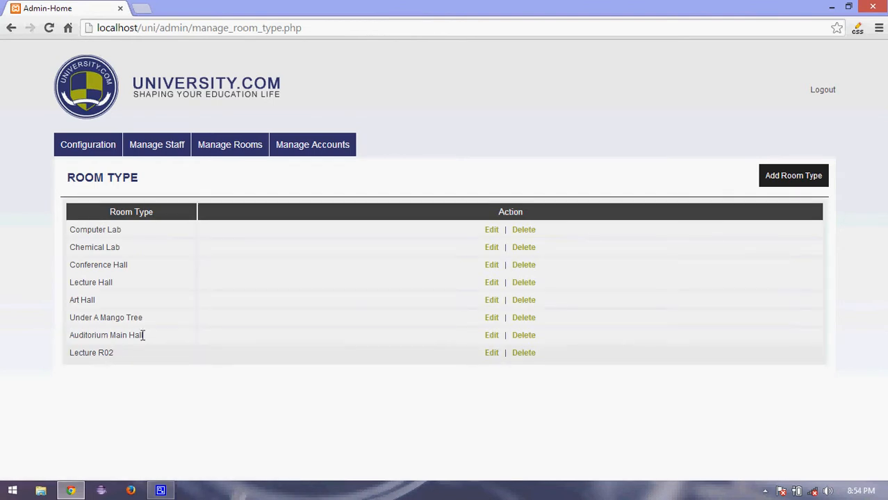
Try deleting Lecture R02 and confirm; it fails with a foreign-key constraint error.
click(524, 356)
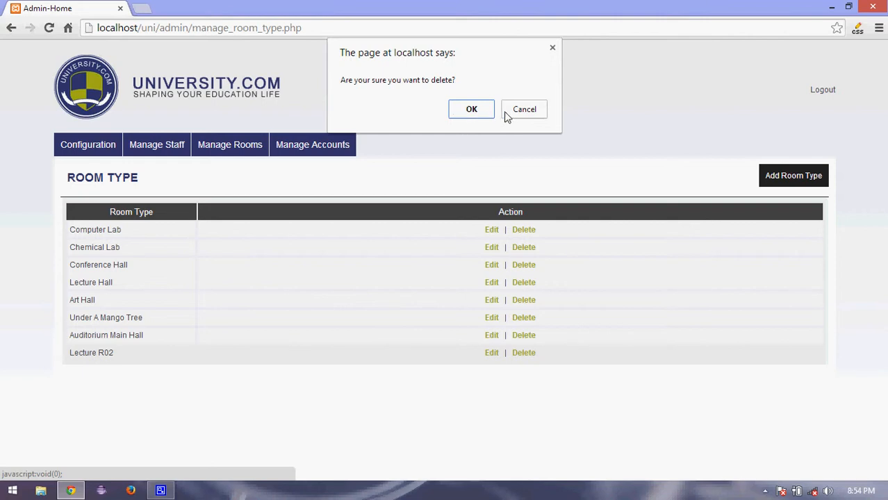
click(479, 116)
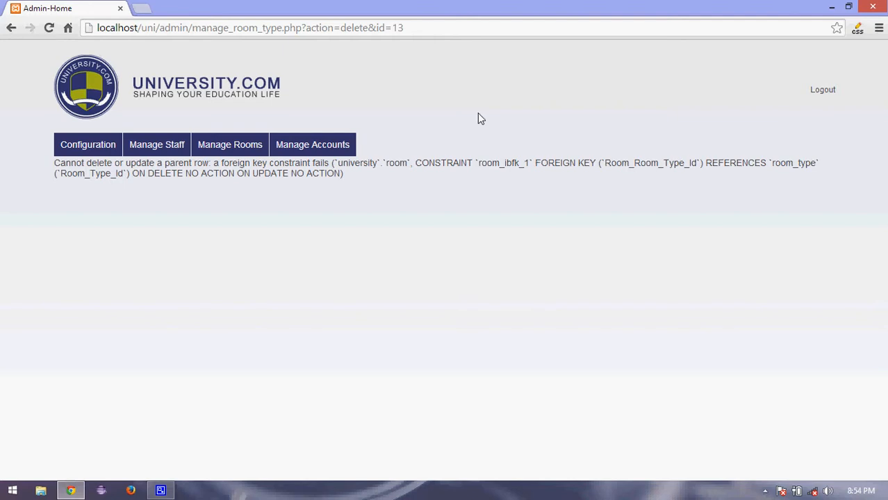
mouse_move(104, 148)
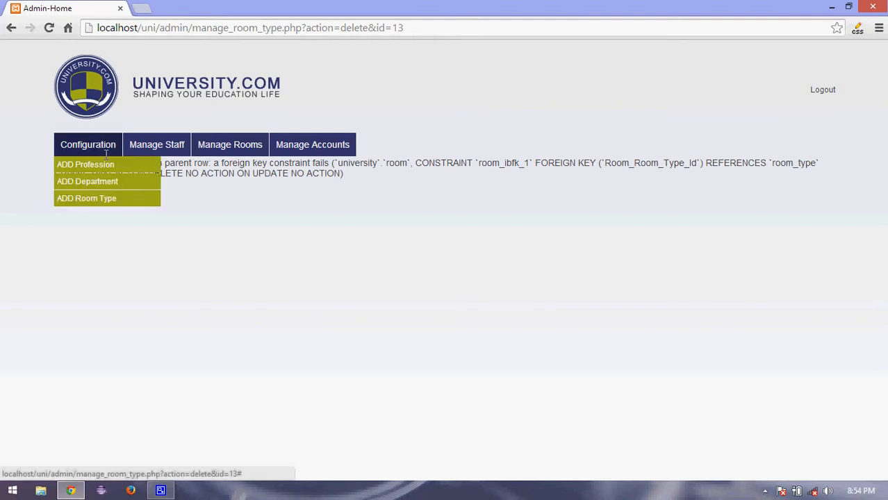
Add room type 'Room no12', review the room type list, then open the staff list.
key(alt+Left)
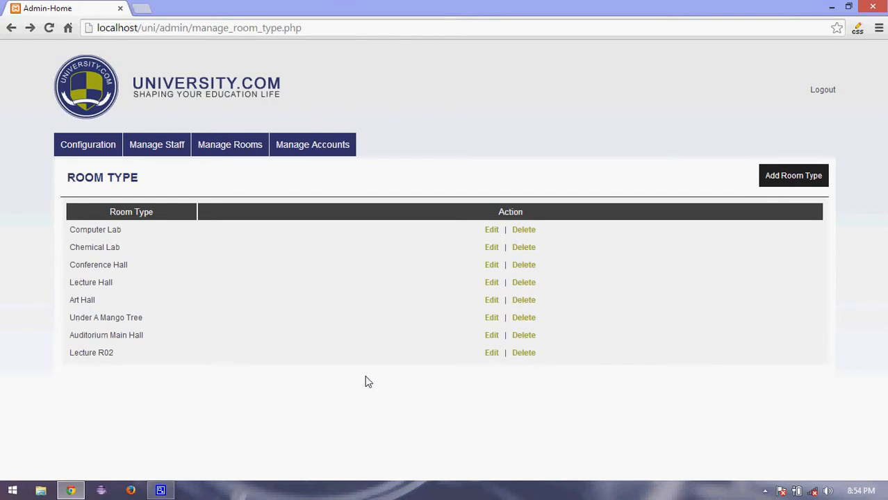
click(786, 182)
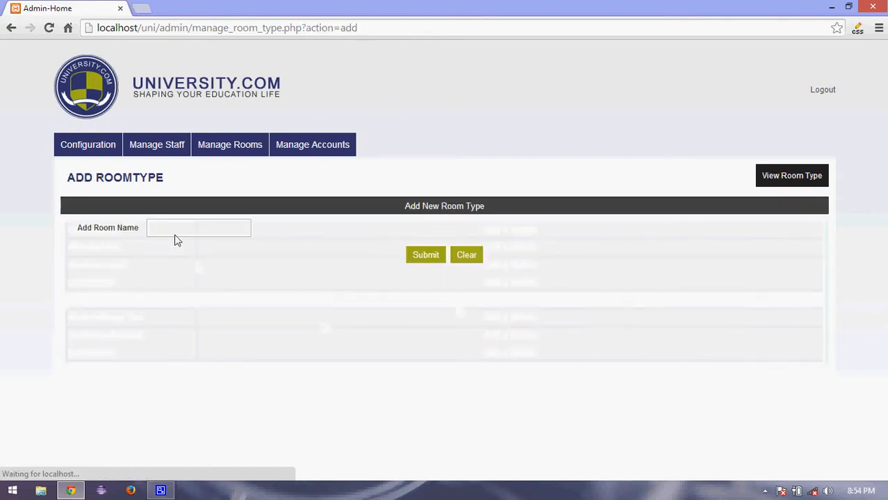
click(175, 234)
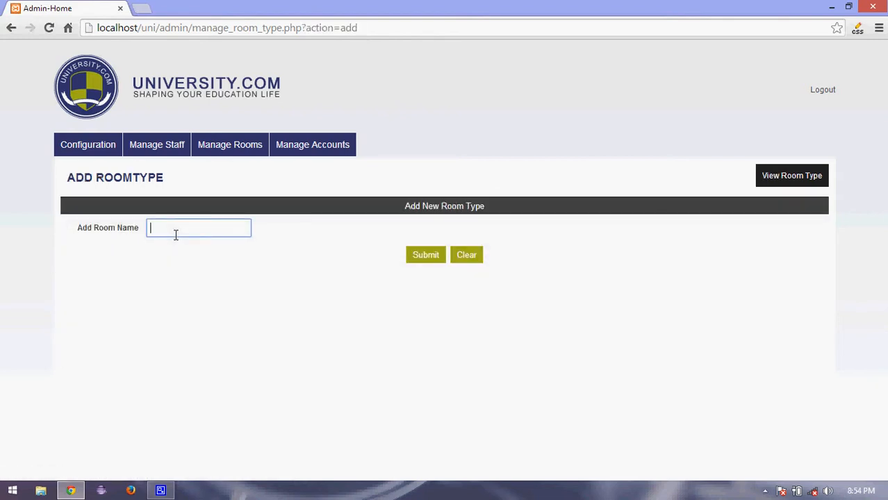
text(Room no12)
click(426, 257)
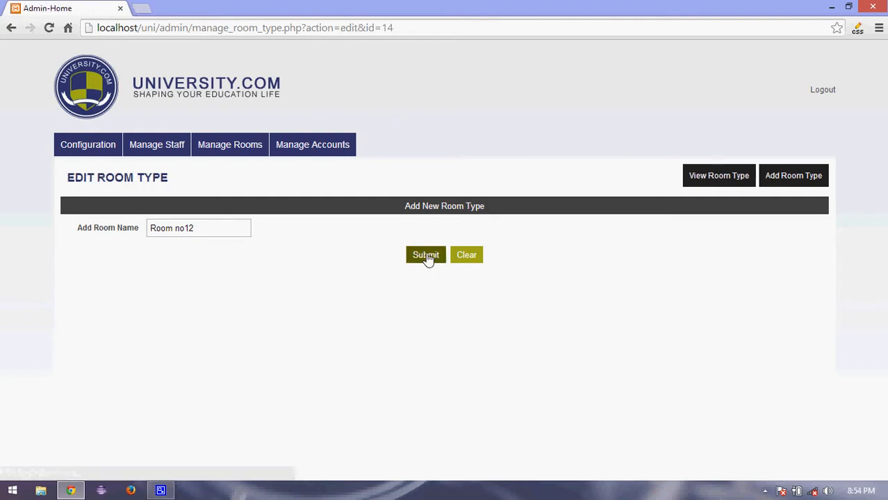
click(704, 182)
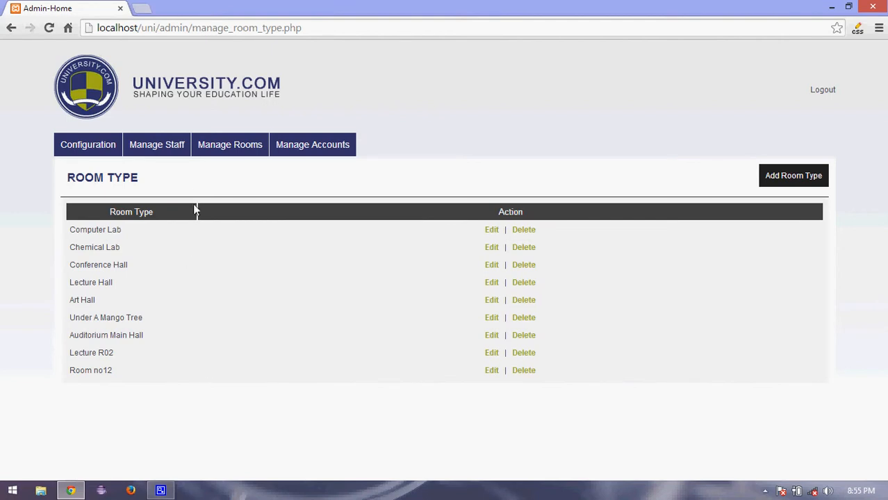
click(148, 148)
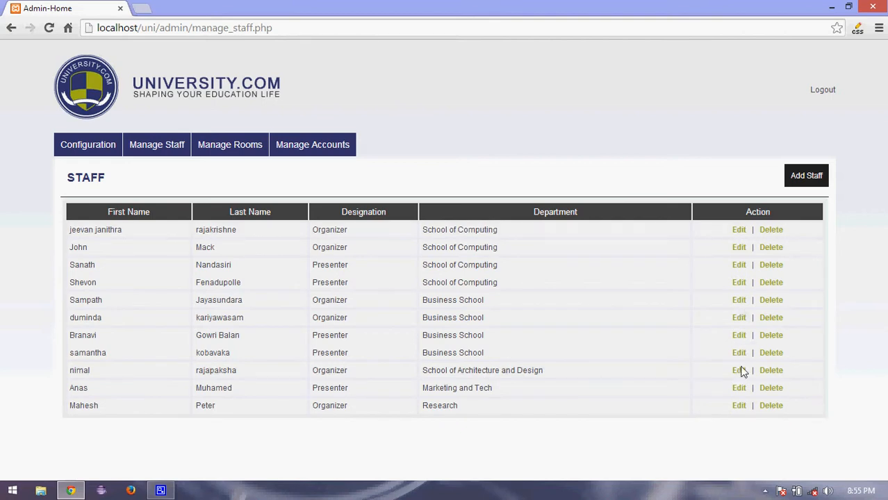
Open the last staff record, the Research department organizer, for editing.
click(738, 406)
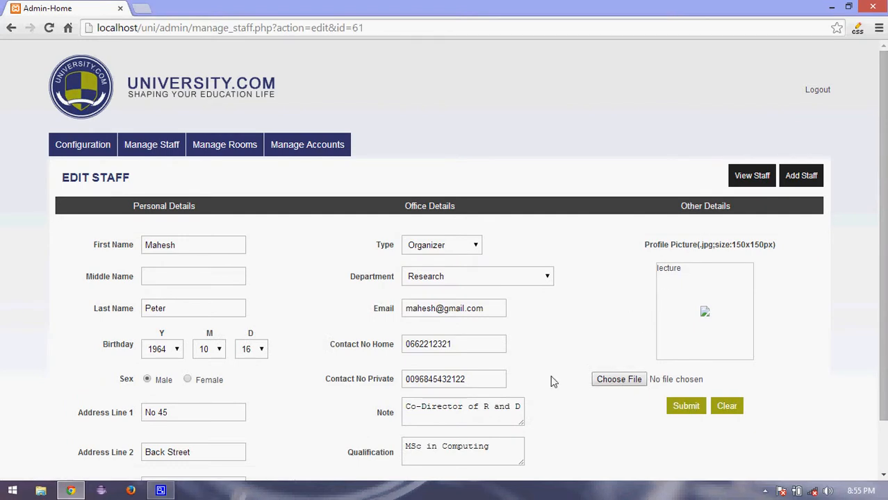
Choose 1195.jpg from Gallary (F:) > Pictures > Texture pic as the profile picture.
click(599, 380)
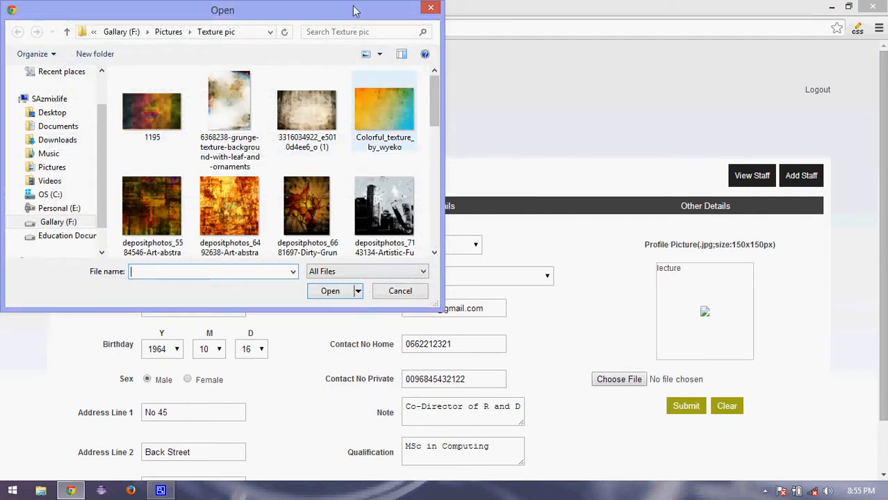
drag(433, 117, 432, 208)
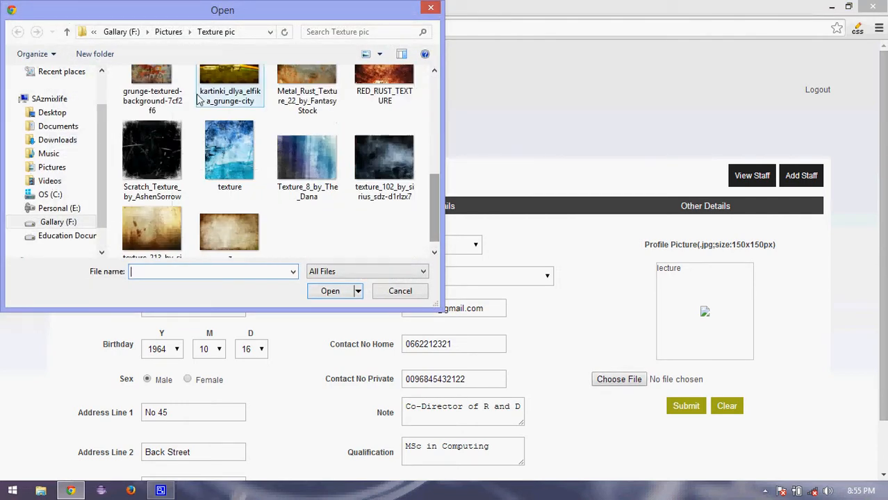
click(118, 32)
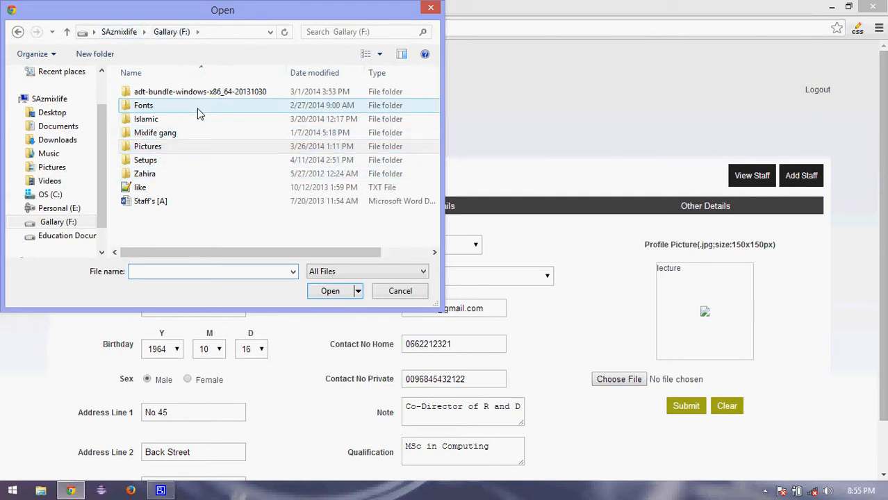
double_click(186, 147)
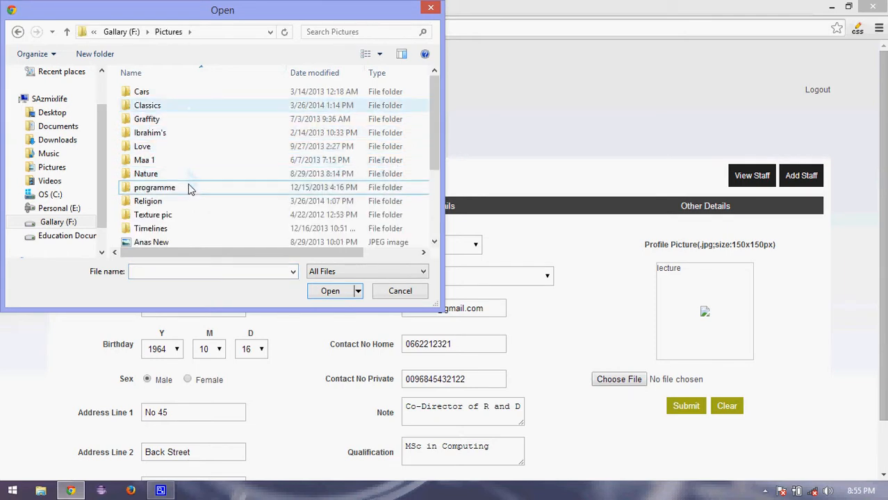
double_click(185, 215)
double_click(174, 97)
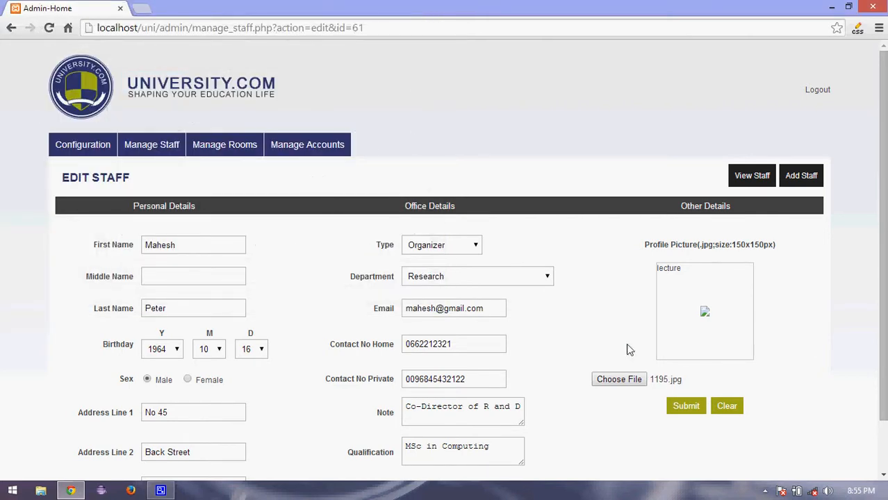
Submit the Research organizer's staff record with the chosen profile picture.
click(686, 410)
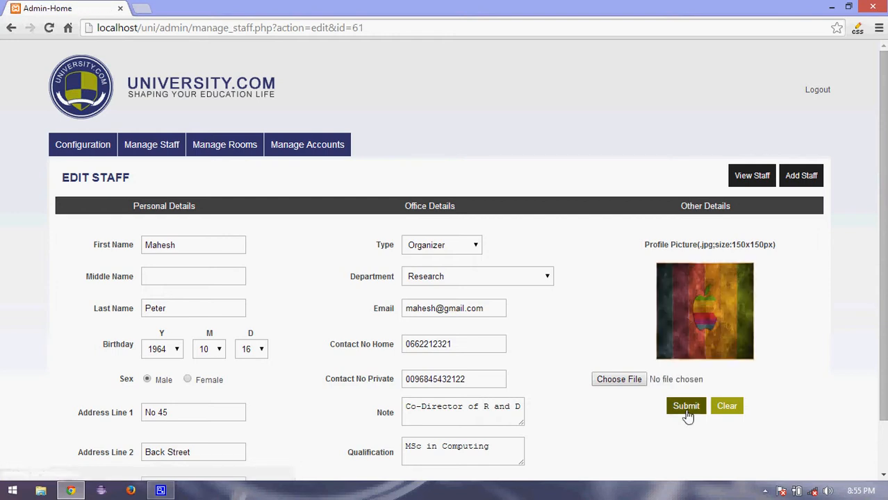
click(686, 412)
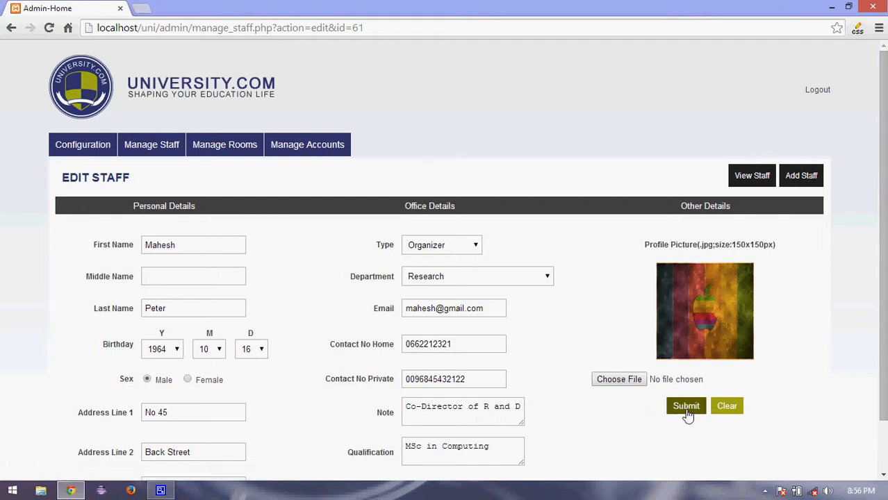
click(687, 412)
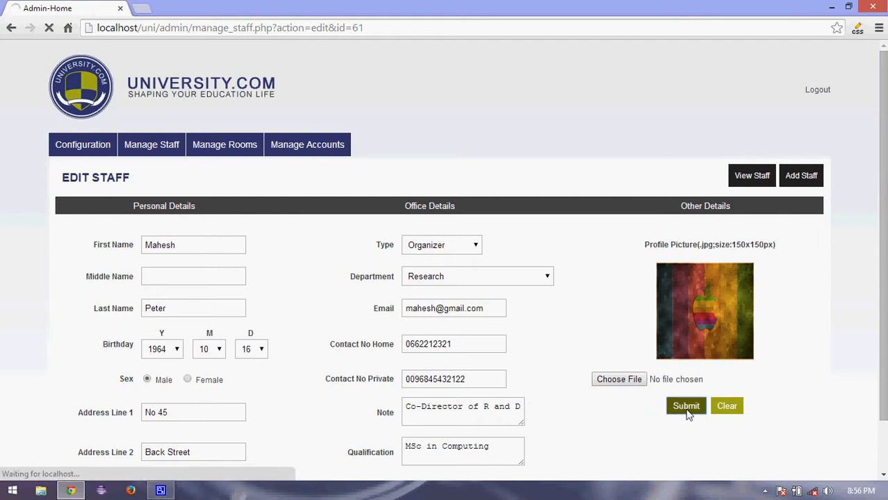
Reopen the last staff record to confirm the saved picture, then return to the Staff list.
click(744, 182)
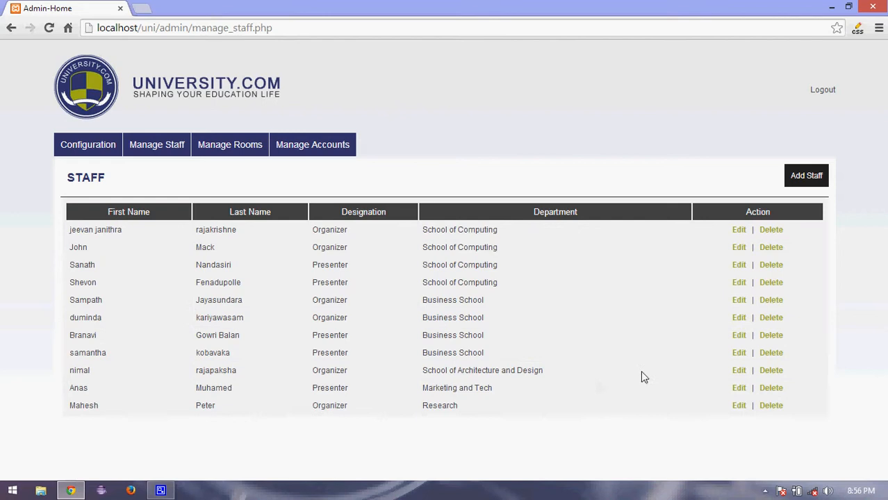
click(738, 406)
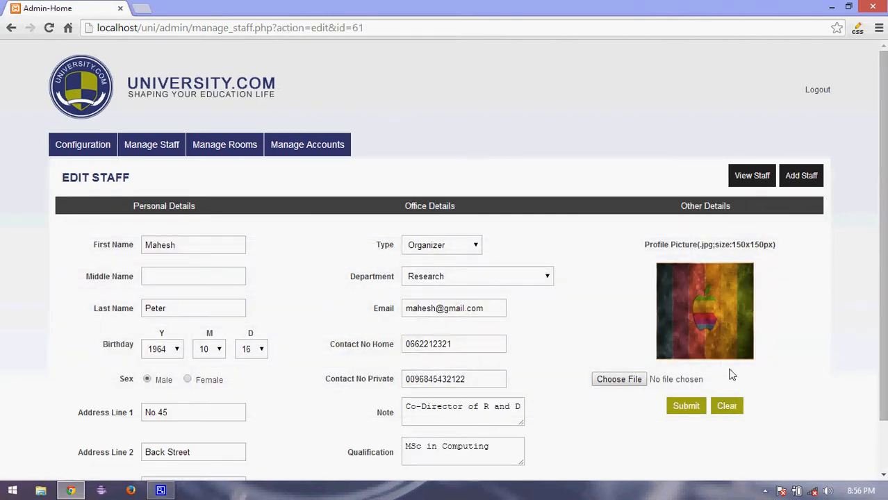
click(758, 175)
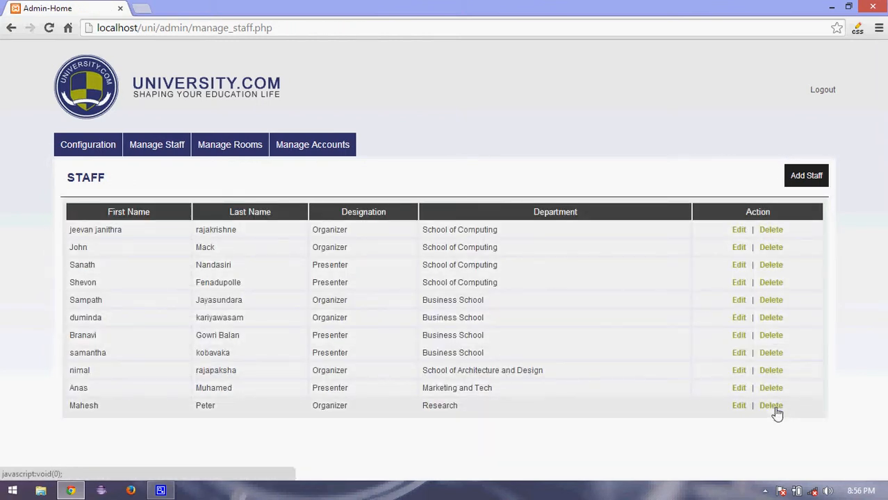
Delete the Research organizer's entry, leaving ten staff, and bring up a blank Add Staff form.
click(771, 406)
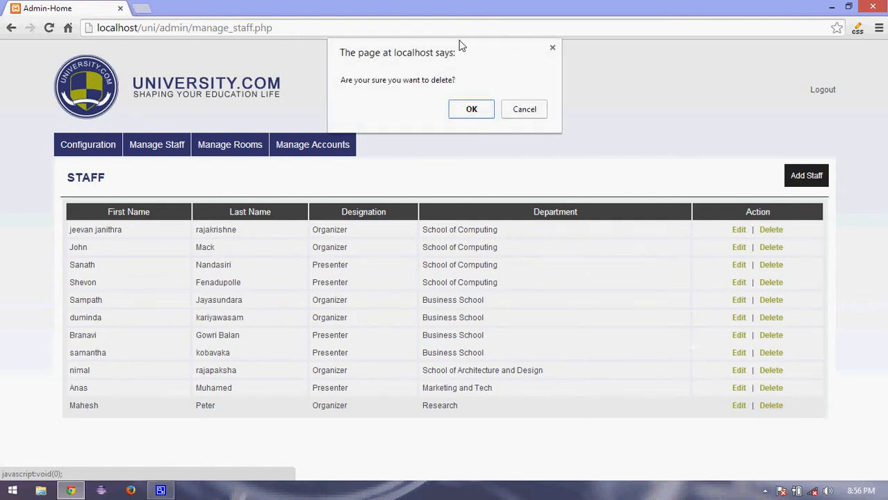
click(470, 111)
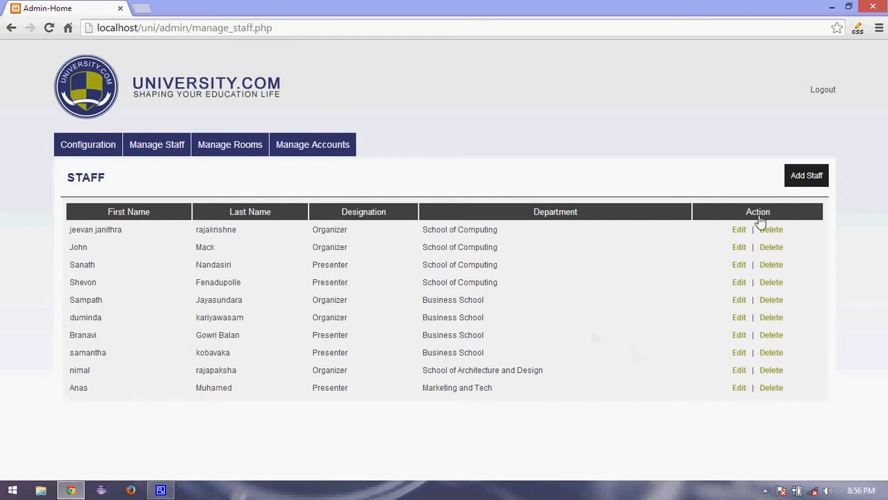
click(797, 185)
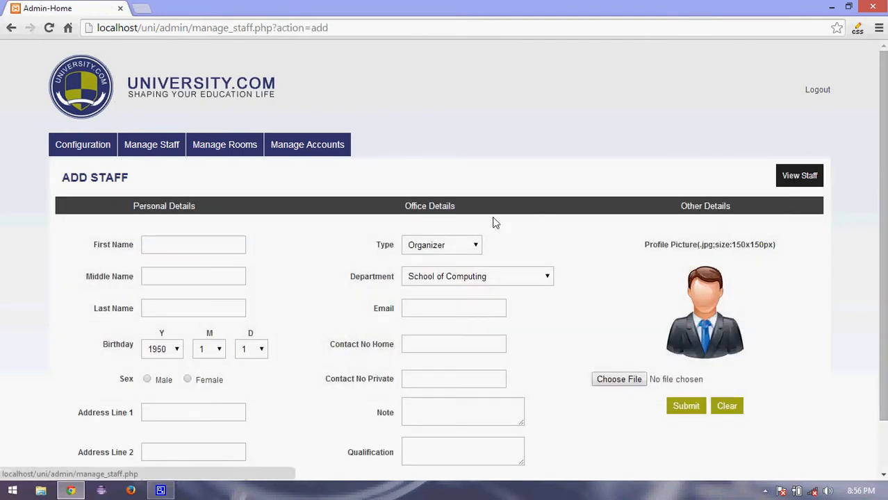
click(177, 251)
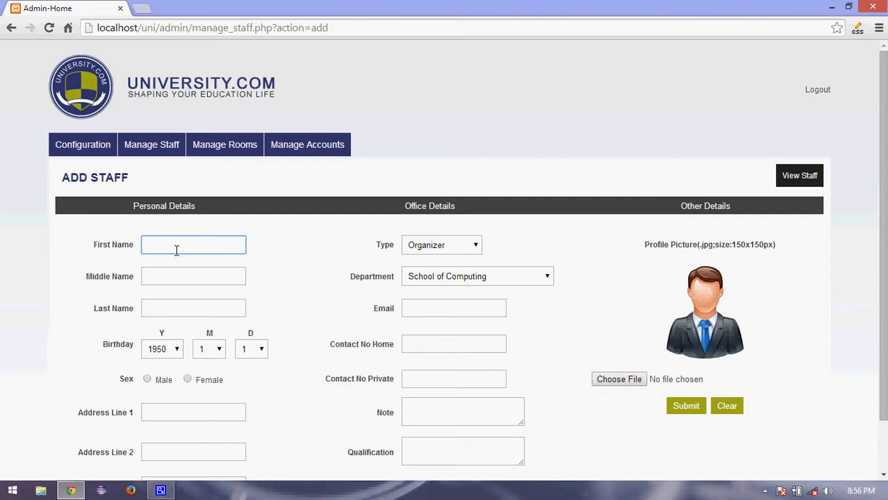
click(178, 306)
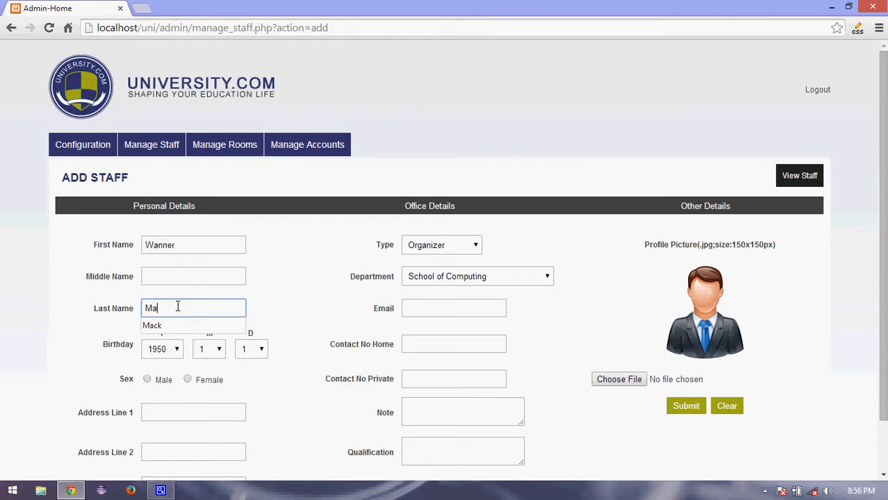
click(176, 351)
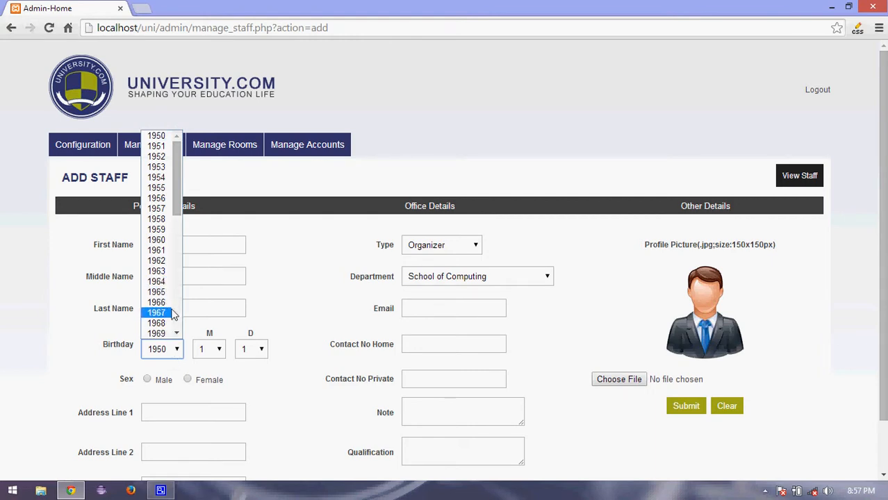
click(167, 333)
click(220, 350)
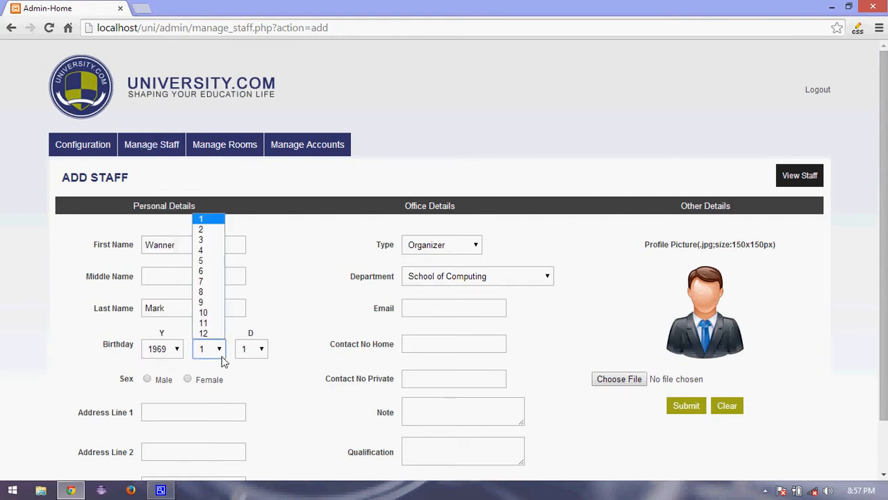
click(221, 321)
click(262, 350)
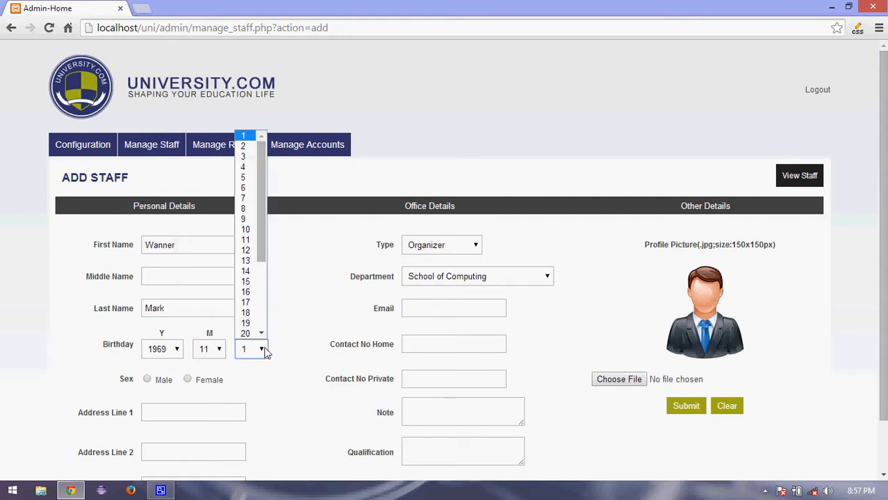
click(255, 271)
Fill Address Line 1 and Address Line 2 with the staff member's address.
click(169, 417)
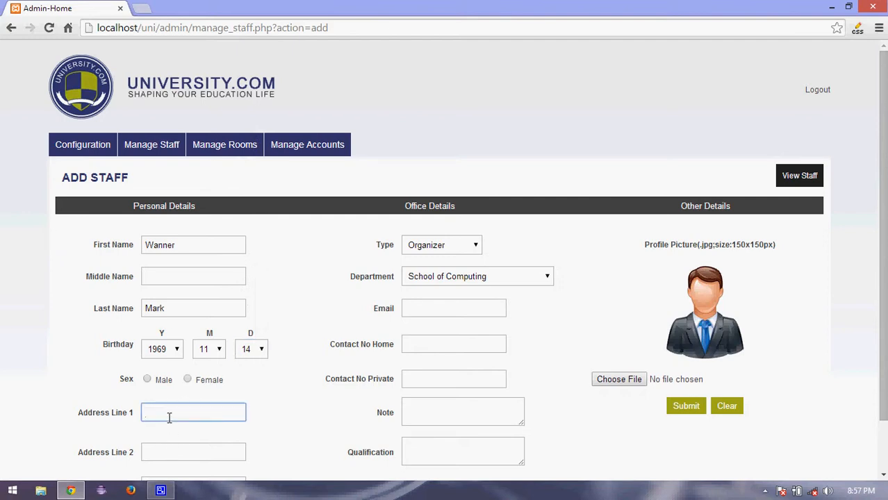
click(147, 414)
text(No)
click(179, 455)
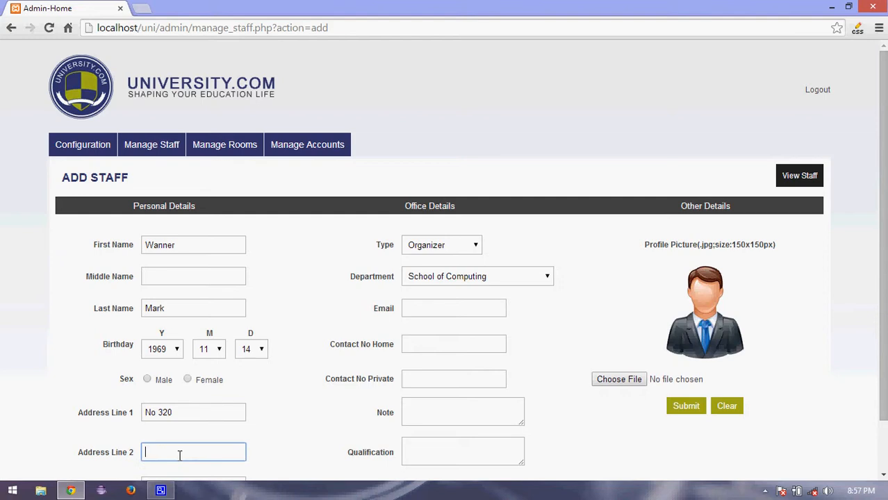
Set City and State to USA, keep type Organizer, and choose the Research and Technology department.
scroll(802, 278, down, 1)
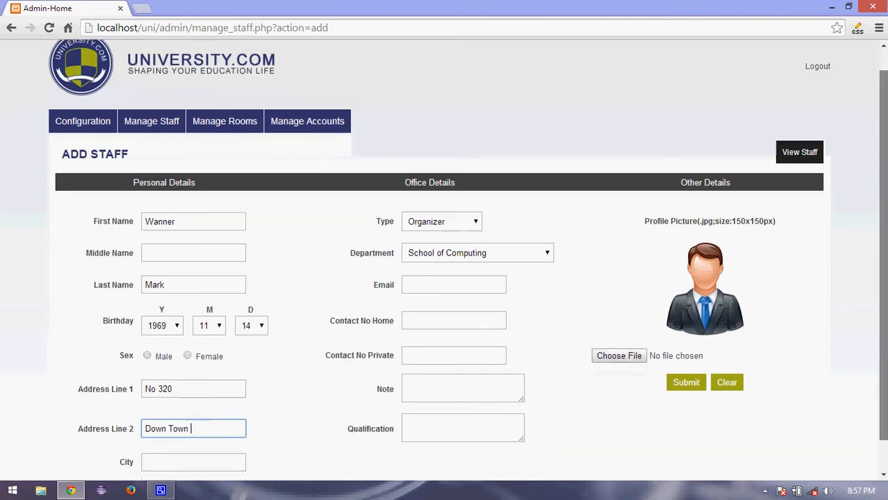
click(210, 429)
text(USA)
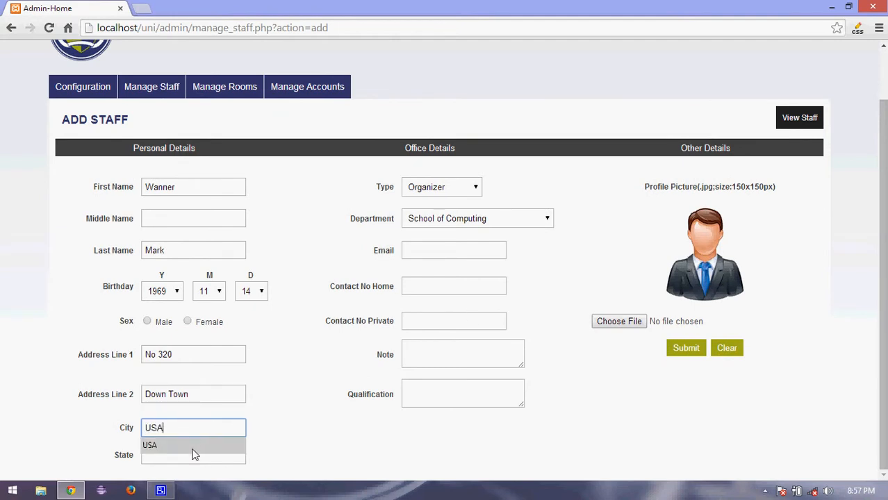
click(192, 449)
click(191, 455)
text(USA)
click(477, 193)
click(470, 203)
click(476, 188)
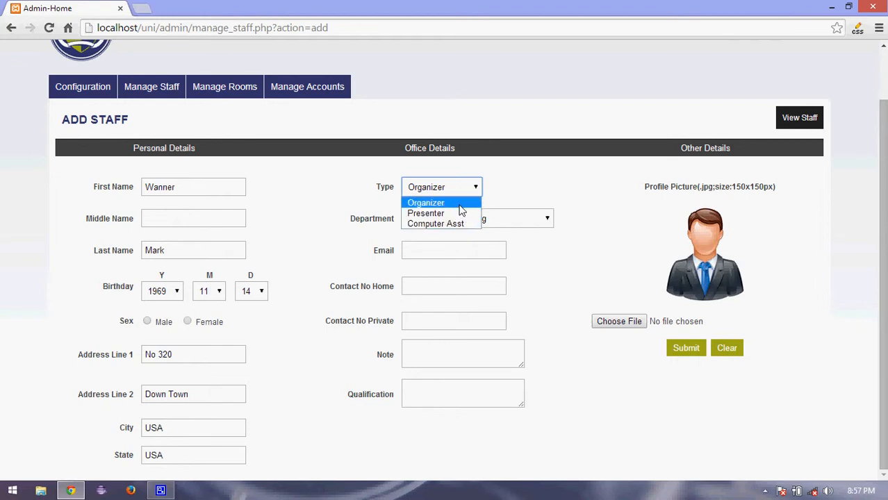
click(460, 203)
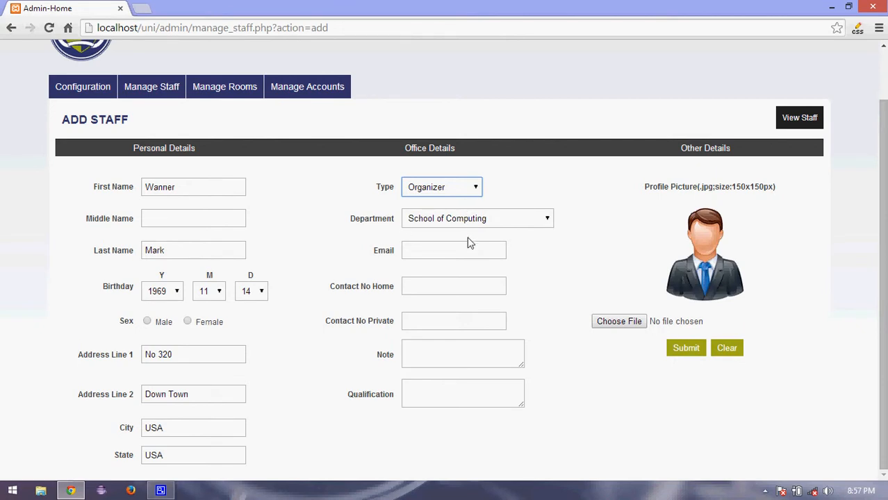
click(469, 221)
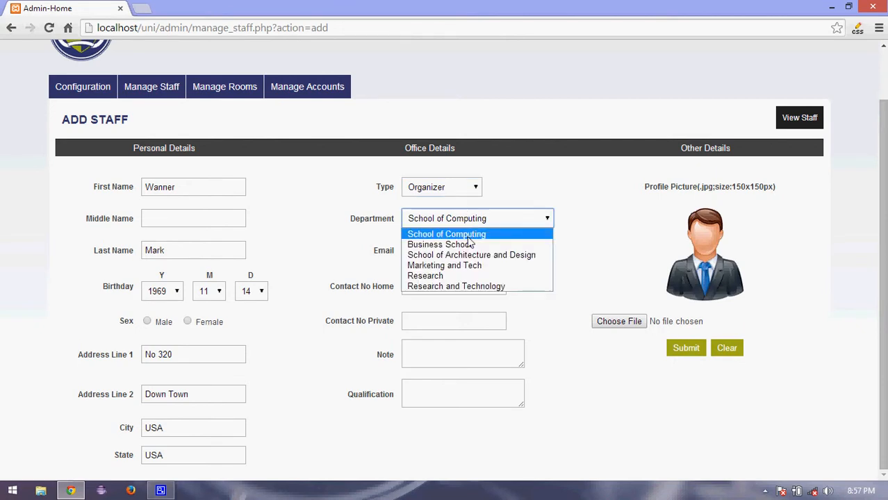
click(469, 289)
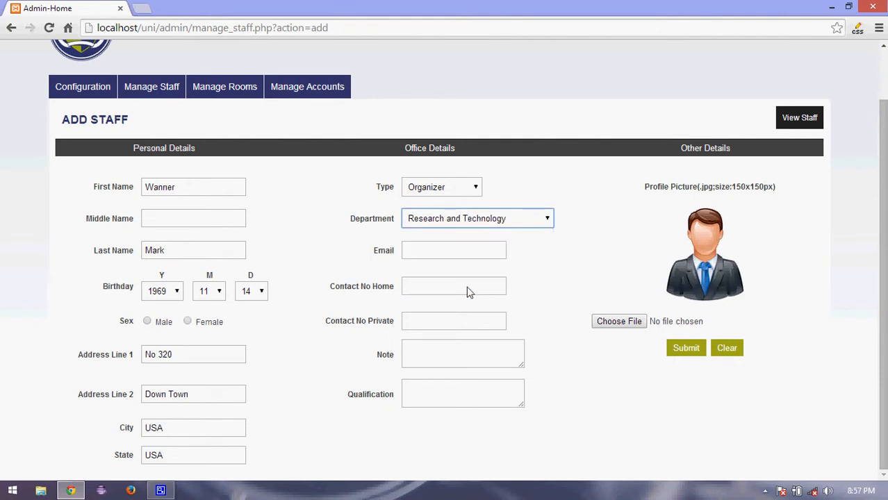
Enter the staff member's email address and both home and private contact numbers.
click(460, 251)
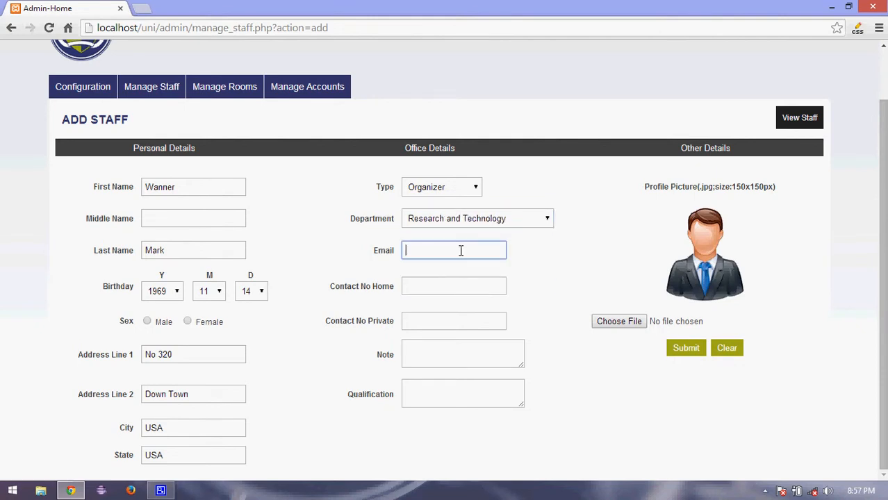
click(457, 280)
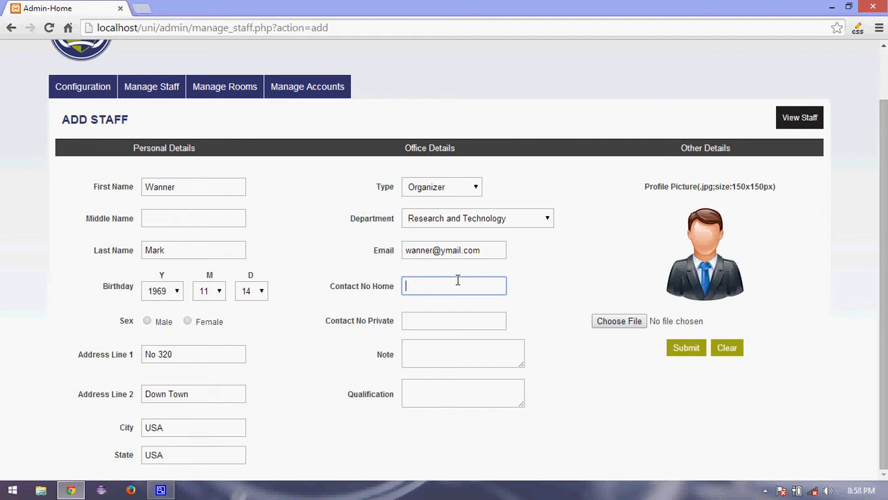
text(00)
click(448, 310)
key(BackSpace)
key(BackSpace)
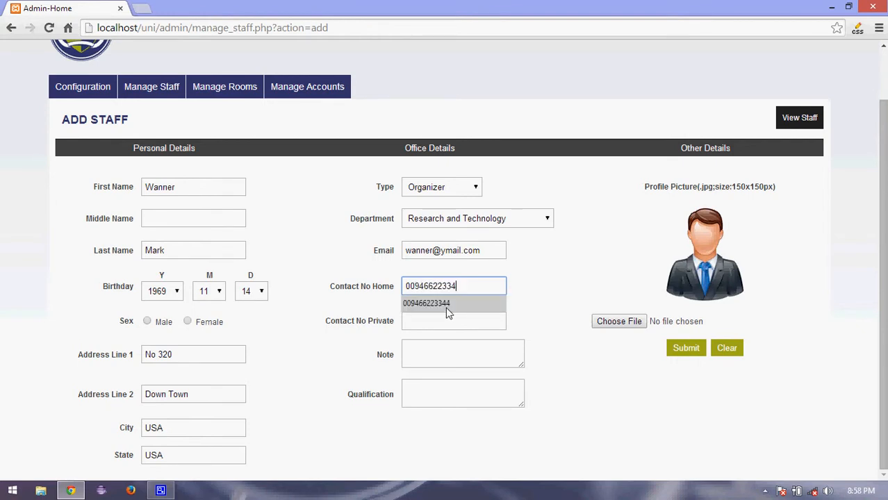
text(55)
click(440, 326)
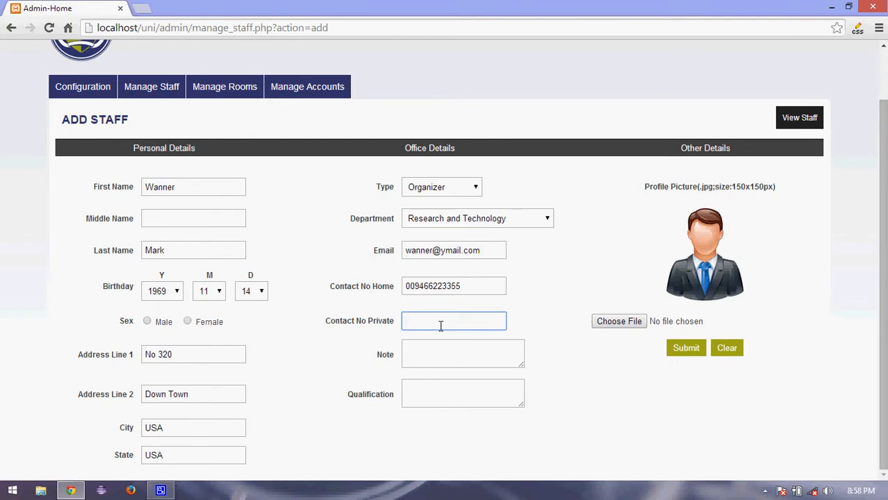
text(00)
click(429, 371)
key(BackSpace)
key(BackSpace)
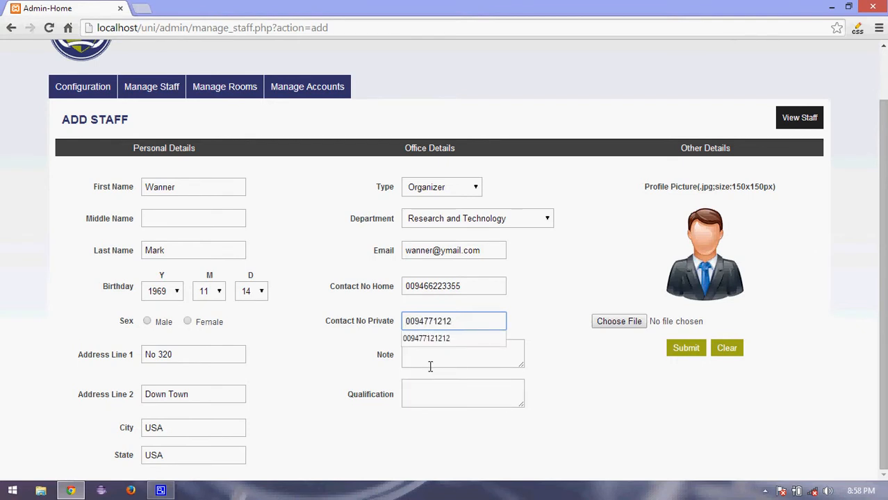
text(00)
Write the note 'Co-Director of R and T' and begin the qualification 'MSc in'.
click(430, 361)
text(s)
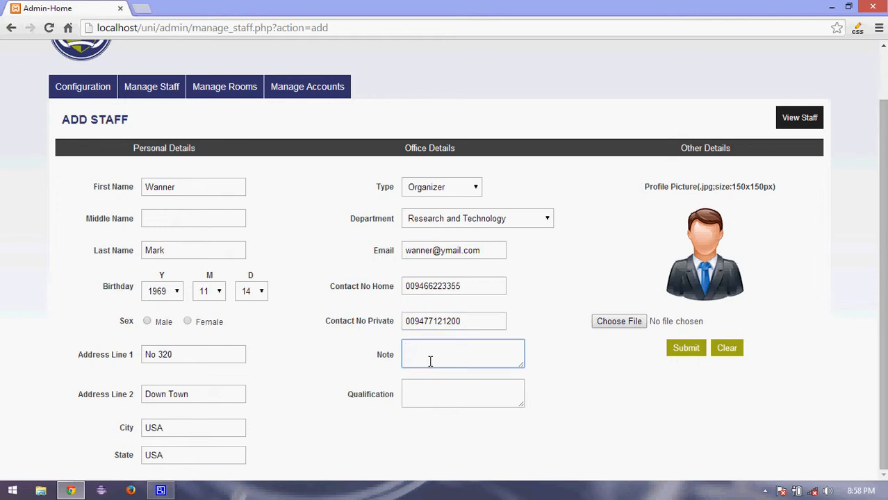
text(Co-Director of R an d T)
click(492, 394)
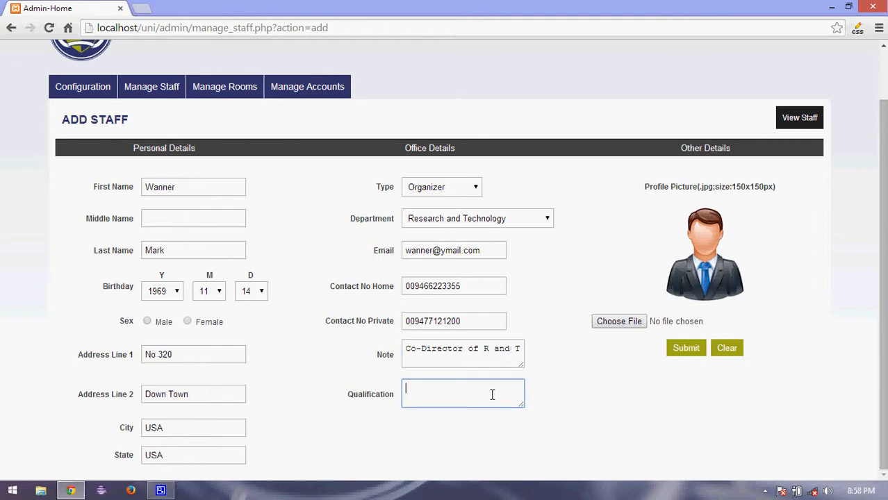
text(MSc in)
Complete qualification 'MSc in IT' and pick the stock-photo-computer-programming image from Pictures > programme.
text(IT)
click(630, 323)
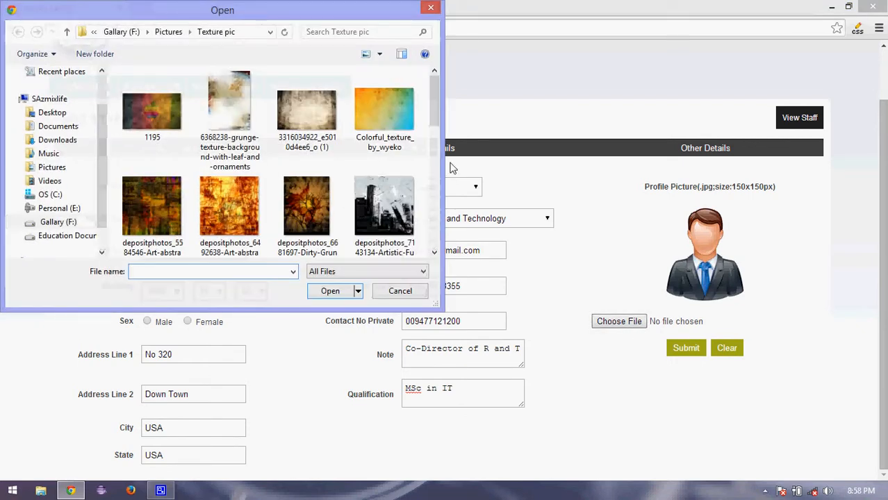
mouse_move(436, 97)
mouse_down()
mouse_move(435, 230)
mouse_move(426, 93)
mouse_up()
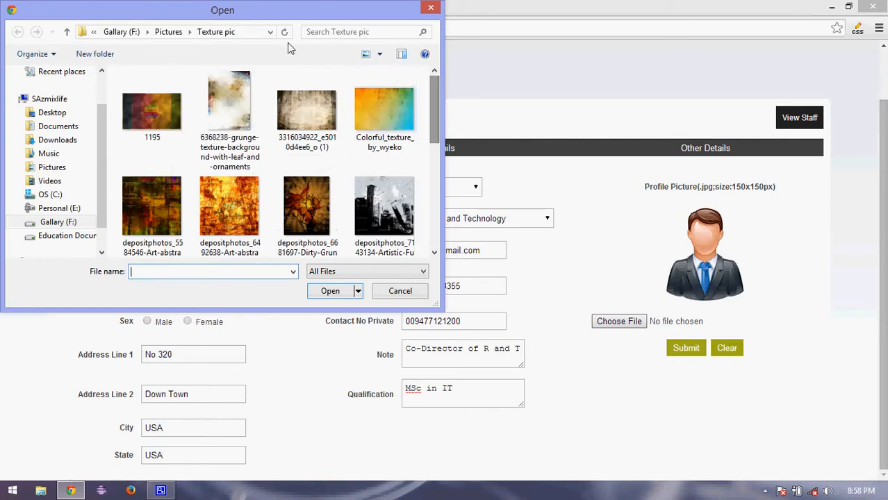
click(168, 32)
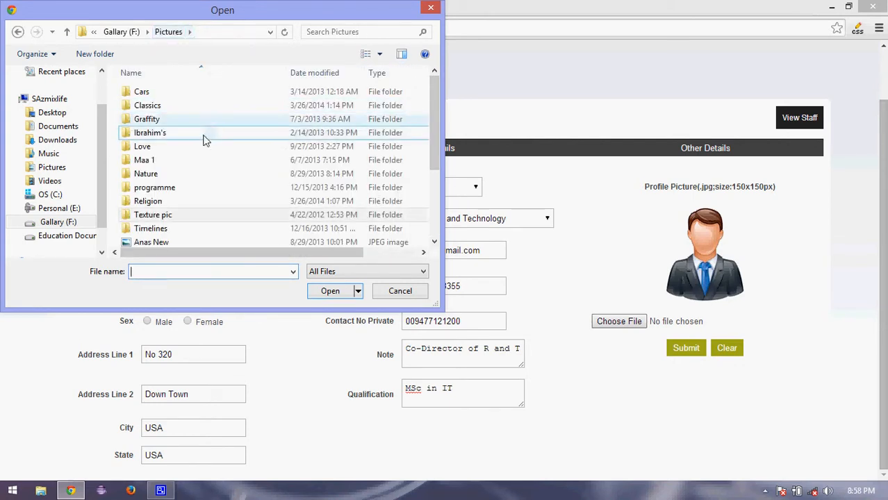
double_click(186, 160)
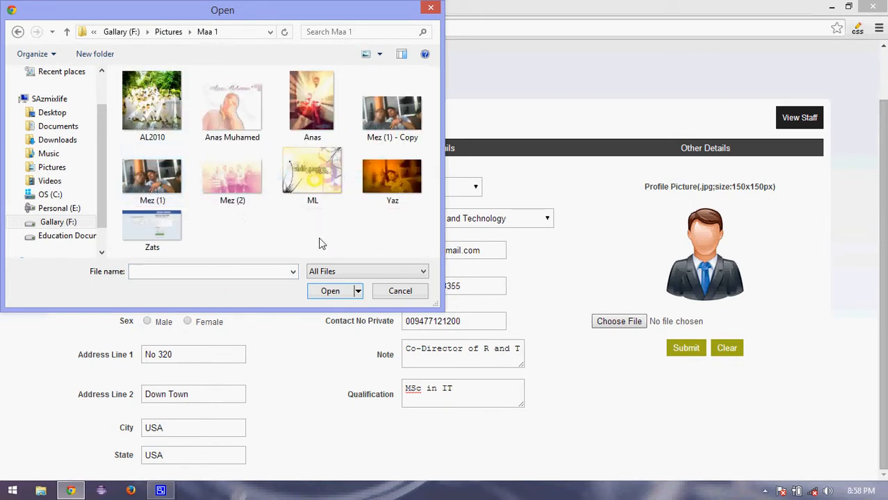
click(169, 32)
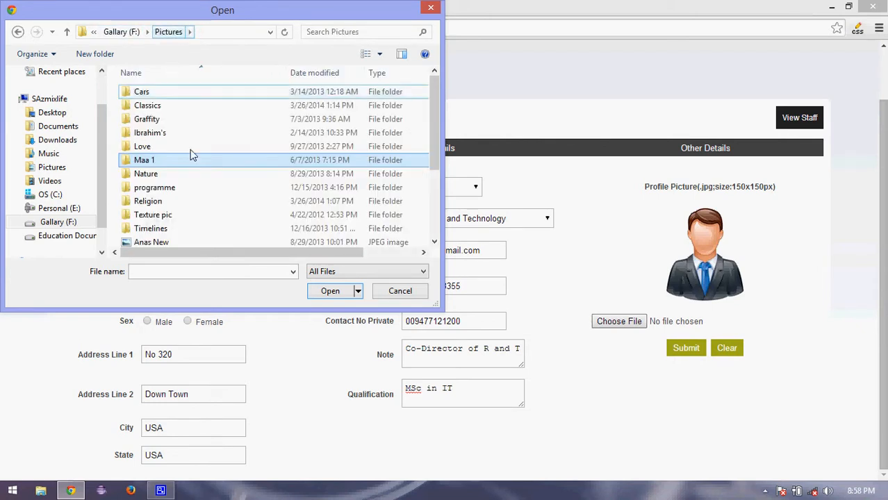
double_click(186, 190)
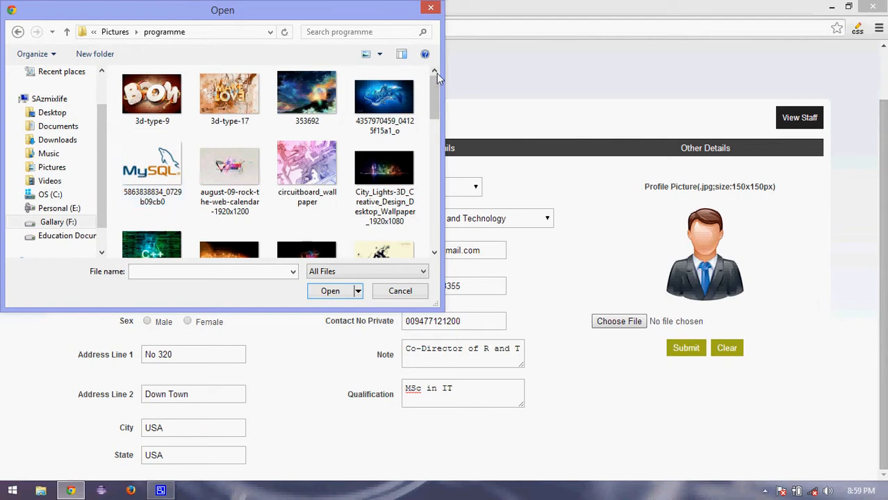
scroll(436, 118, down, 1)
drag(437, 118, 428, 222)
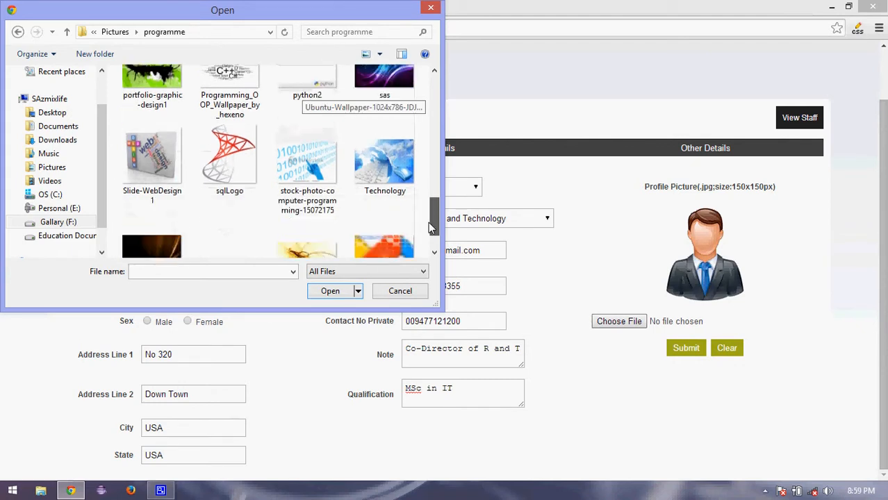
double_click(334, 168)
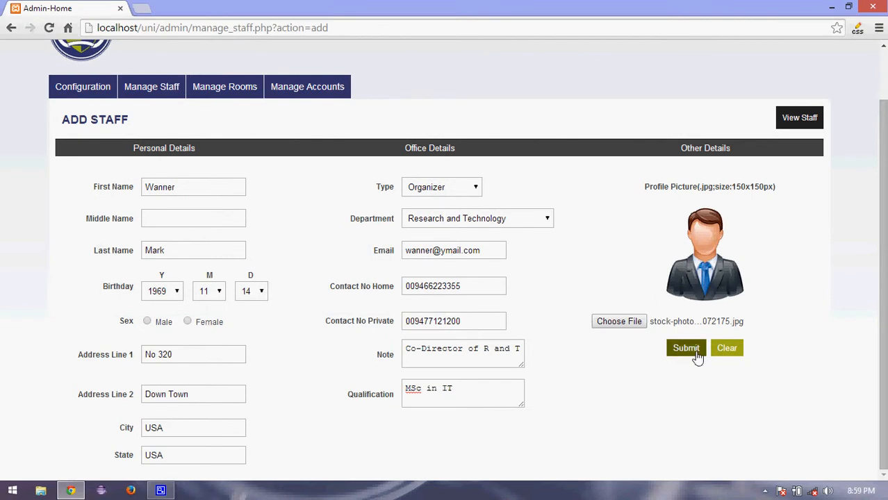
Submit the new Research and Technology organizer and return to the eleven-member Staff list.
click(695, 352)
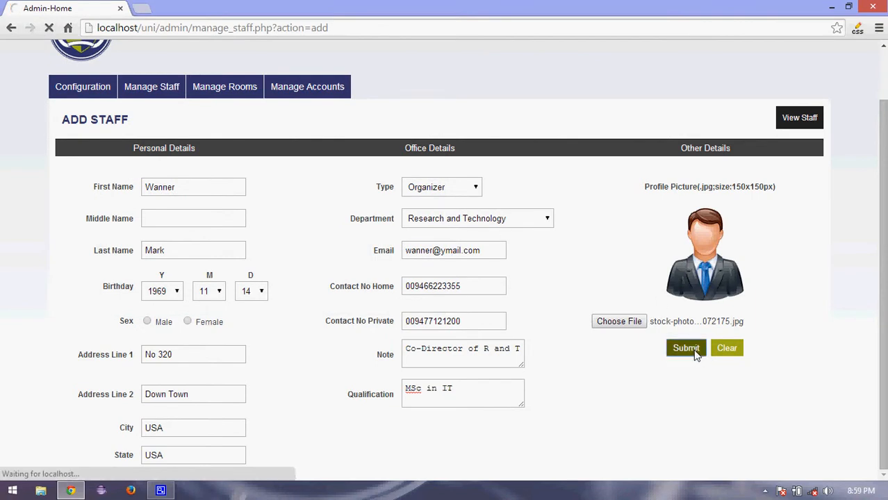
click(687, 409)
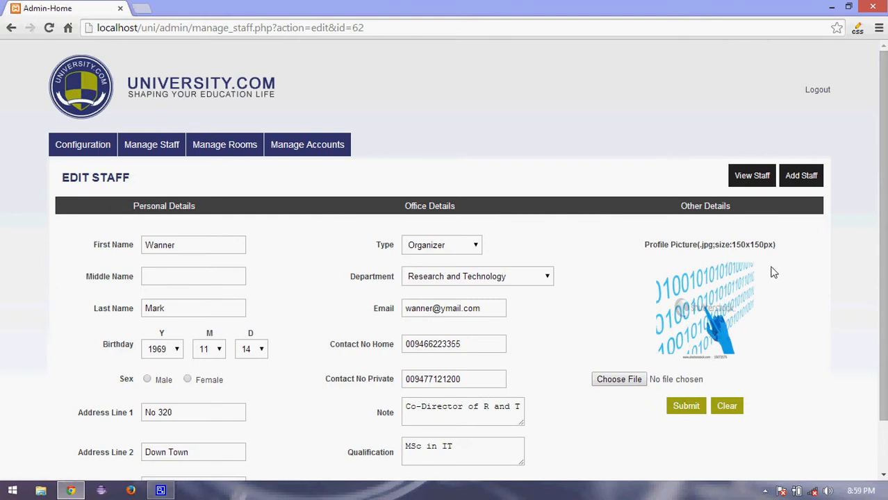
click(750, 178)
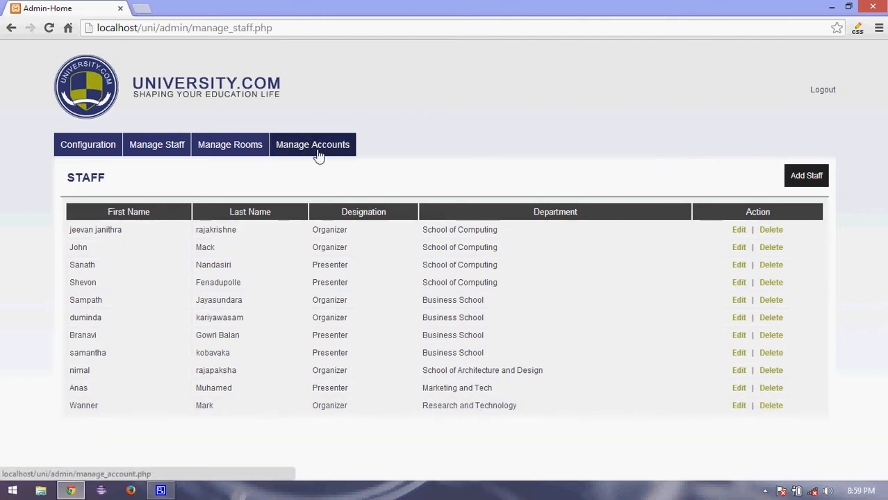
Change Modern R2's capacity from 400 to 500 and view the updated Room list.
click(243, 155)
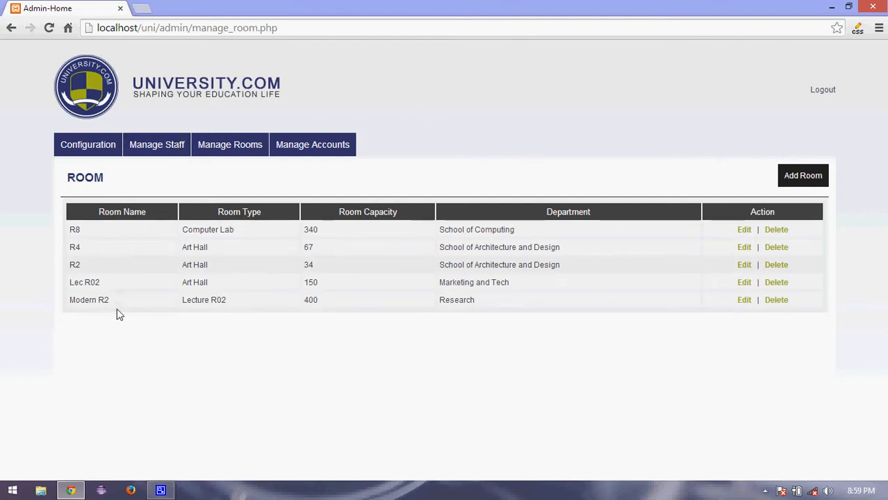
click(744, 301)
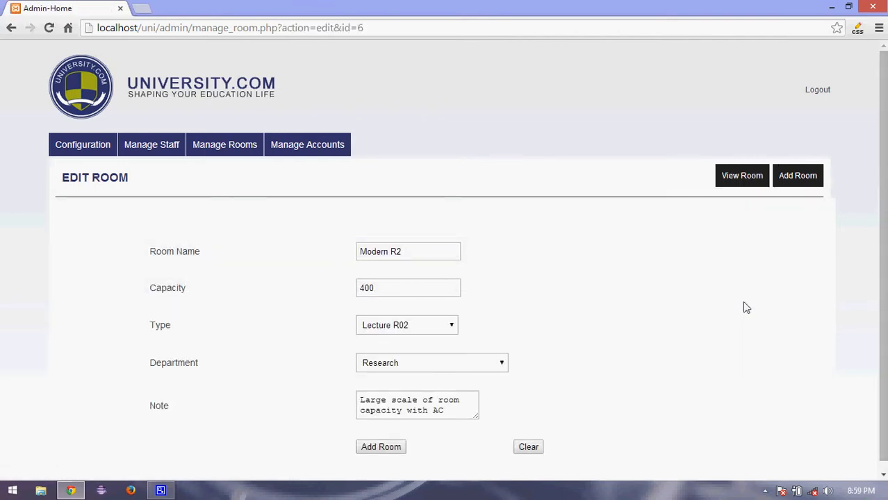
click(382, 290)
double_click(382, 290)
text(500)
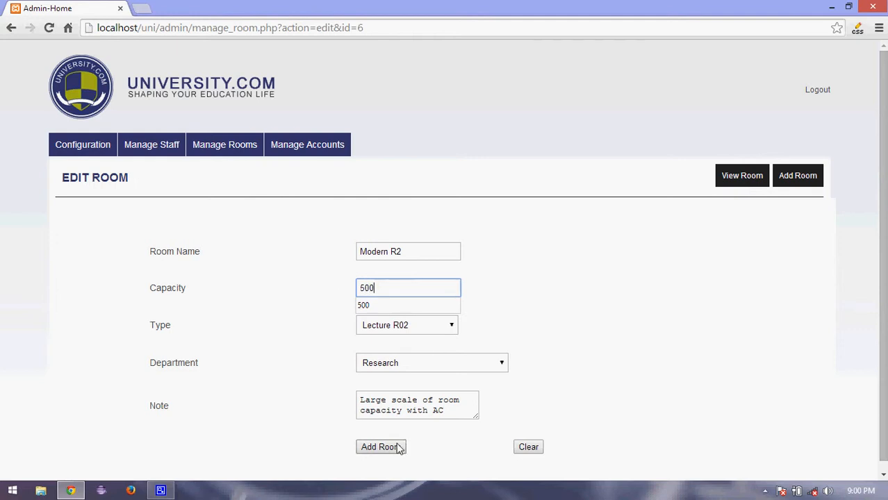
click(402, 446)
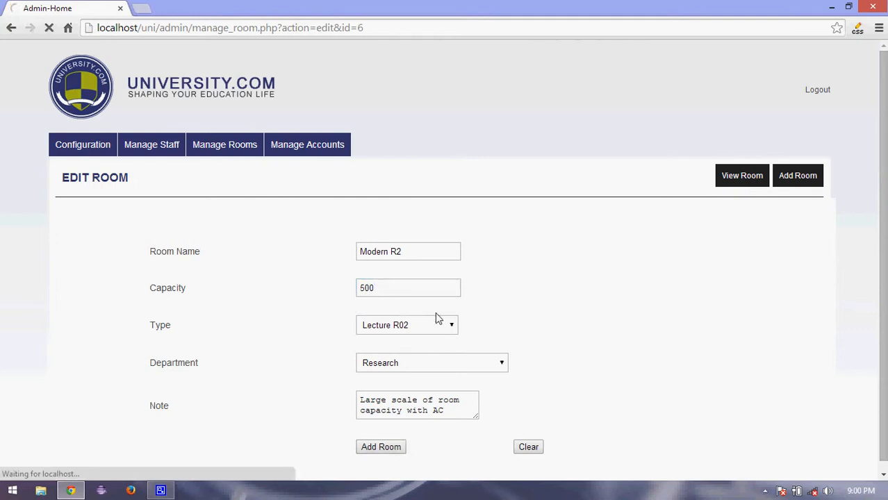
click(726, 178)
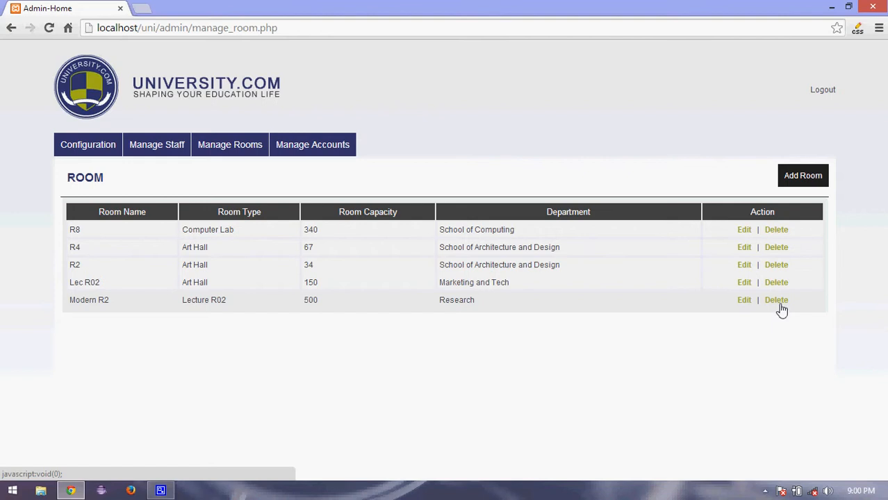
Delete the Modern R2 room, leaving four rooms, and bring up the Add Room form.
click(775, 301)
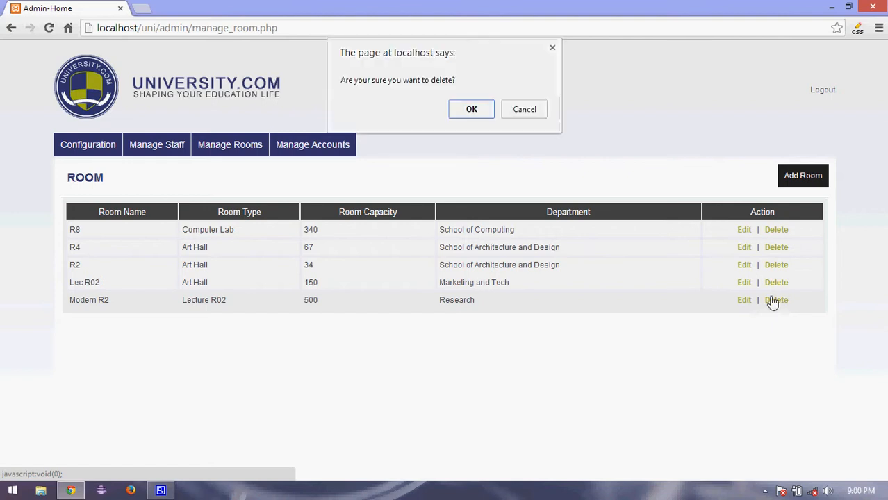
click(489, 105)
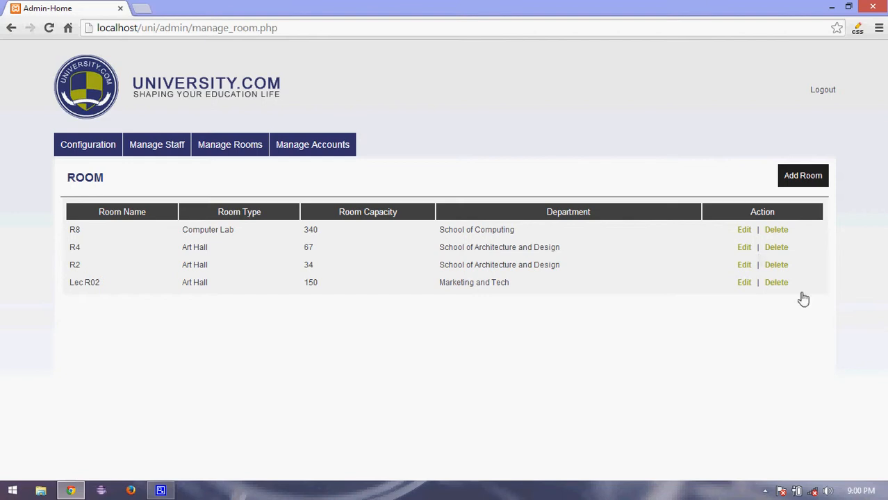
click(804, 182)
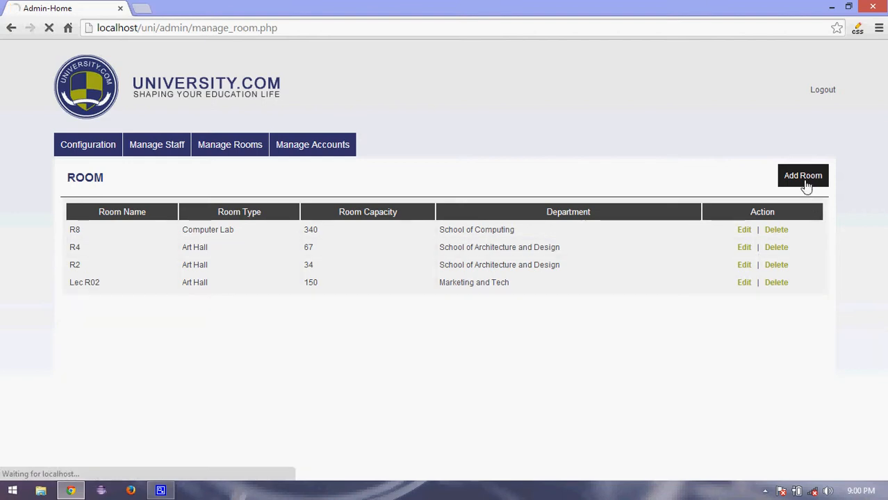
Enter room name 'Lab 001' with capacity 200.
click(380, 254)
text(Lab )
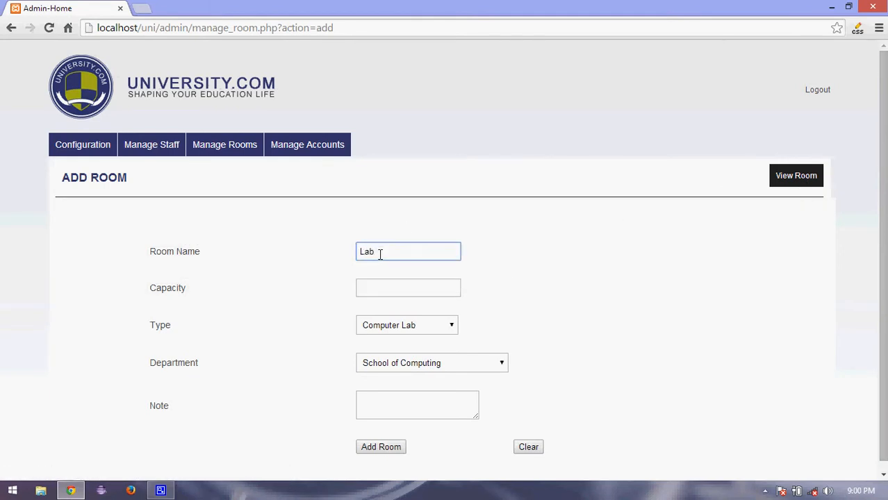
text())1)
key(BackSpace)
key(BackSpace)
key(BackSpace)
text(001)
click(379, 287)
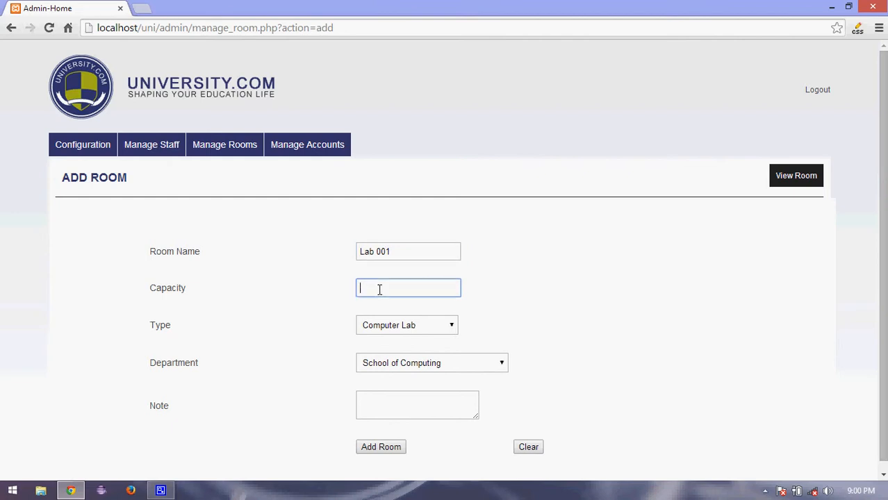
text(200)
Set type Room no12, department Research and Technology, and note 'AC Room with Computer facilities'.
click(396, 327)
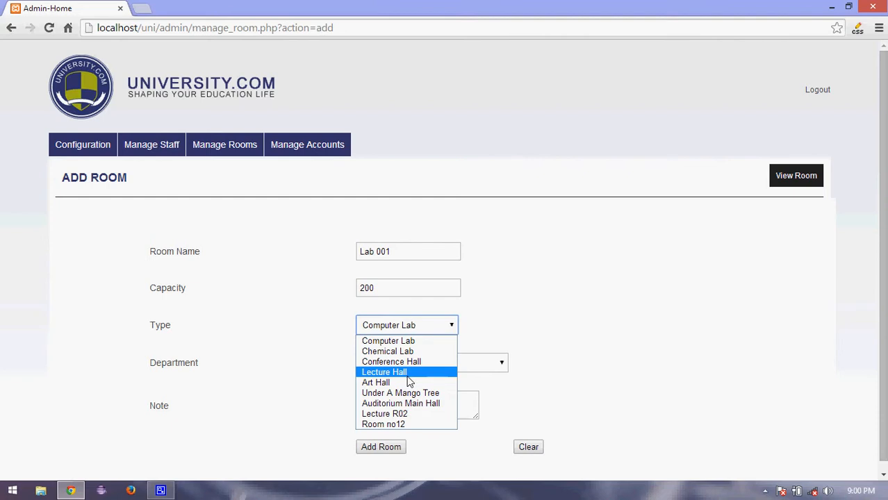
click(403, 428)
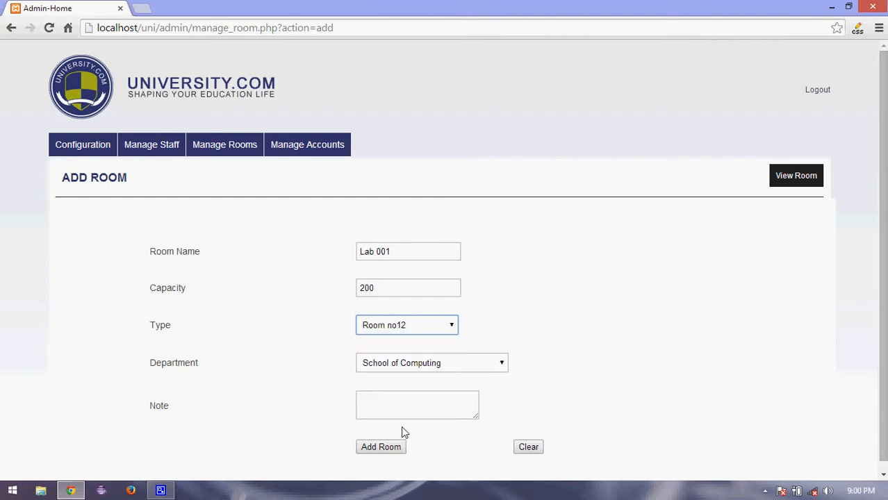
click(427, 370)
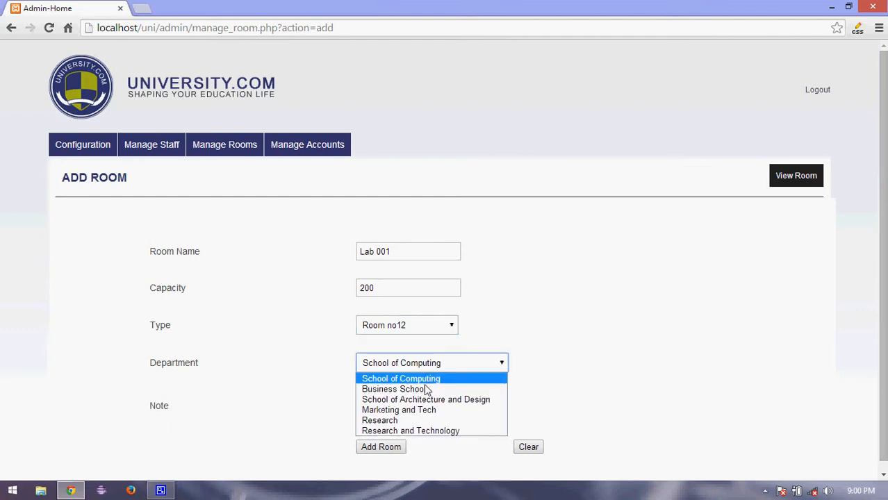
click(420, 431)
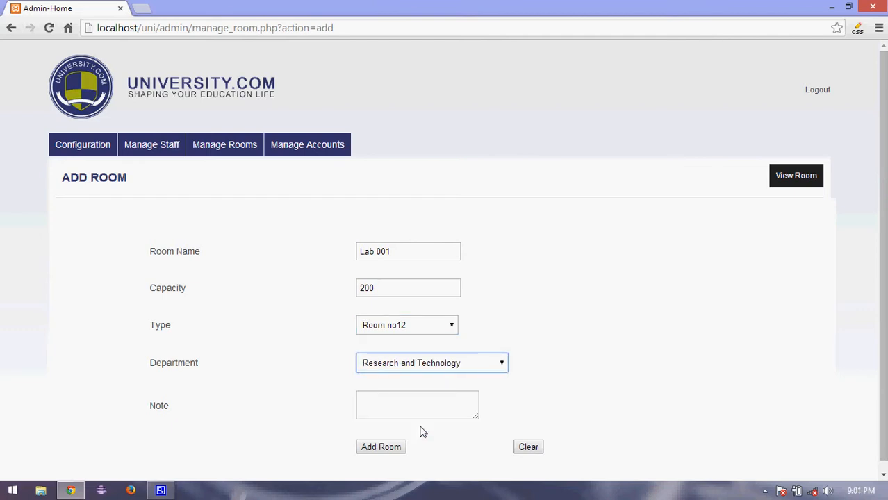
click(420, 403)
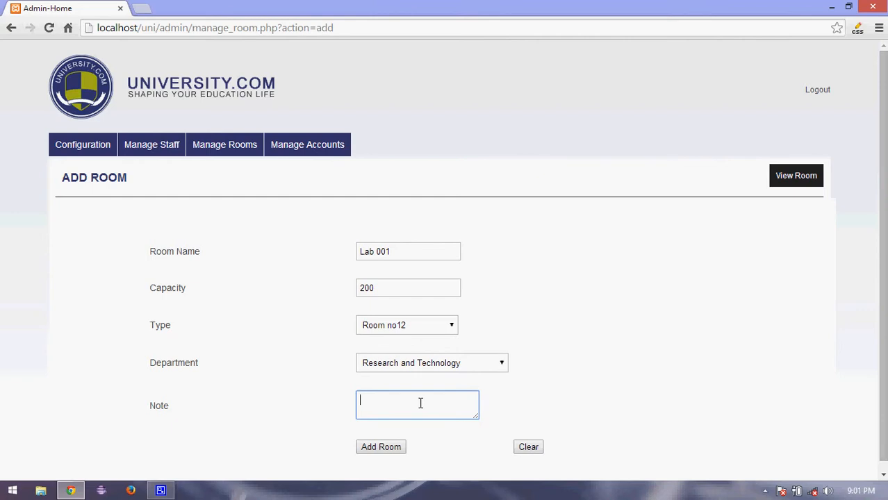
text(Ac)
key(BackSpace)
text(C Room with Computer facilities)
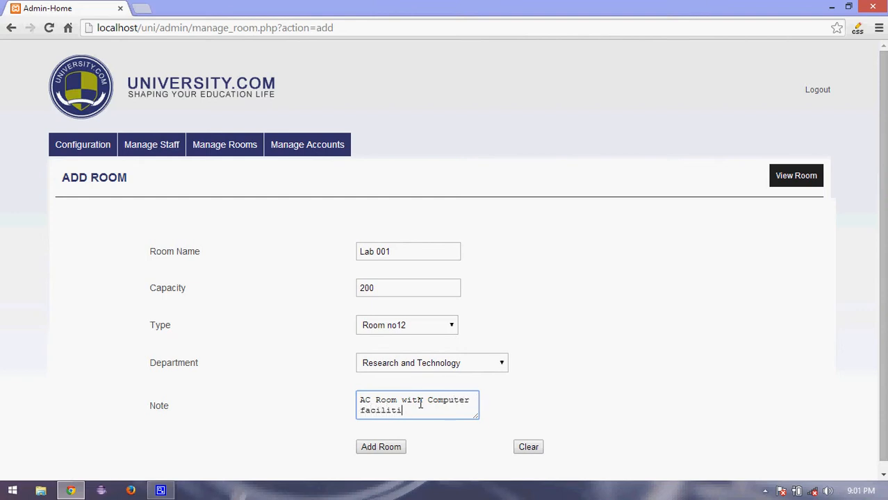
Save the Lab 001 room and view the Room list showing it as the fifth room.
click(380, 449)
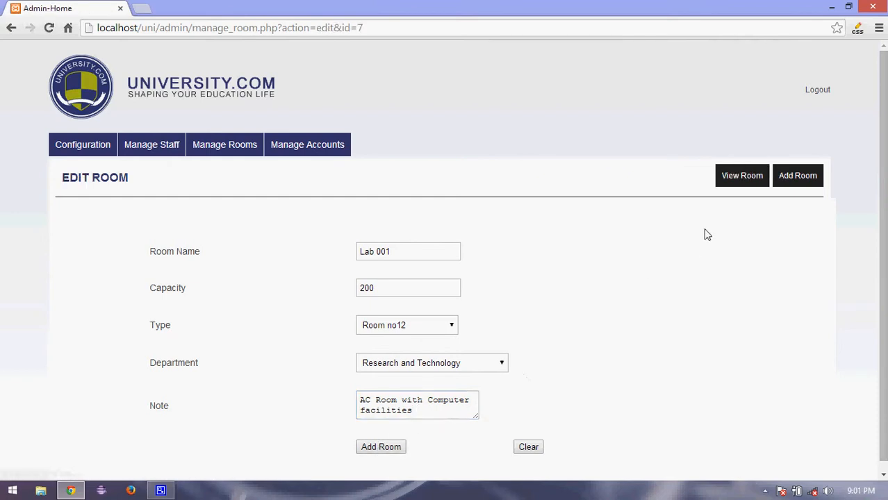
click(734, 176)
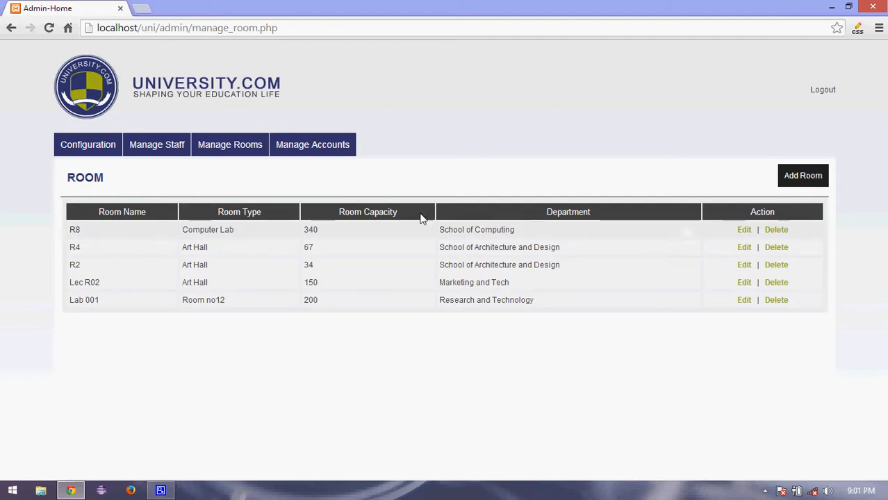
Create a user account for the newly added organizer with a username and password.
click(333, 153)
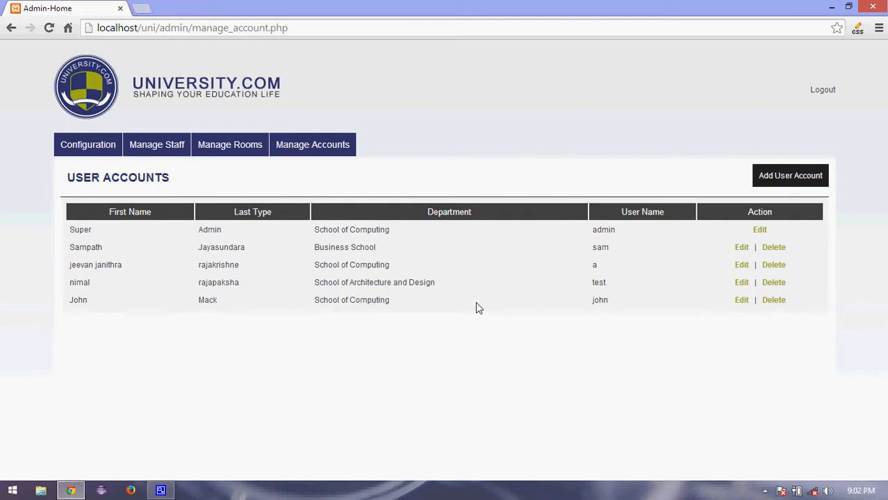
click(801, 185)
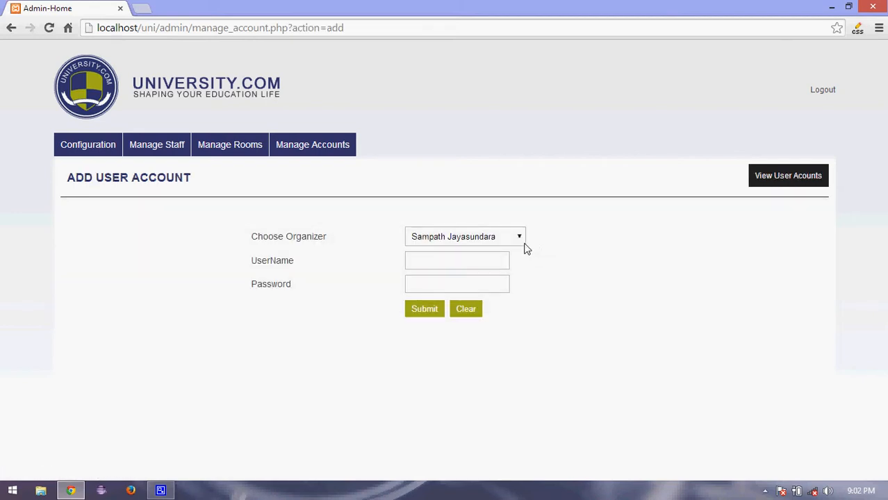
click(524, 243)
click(487, 305)
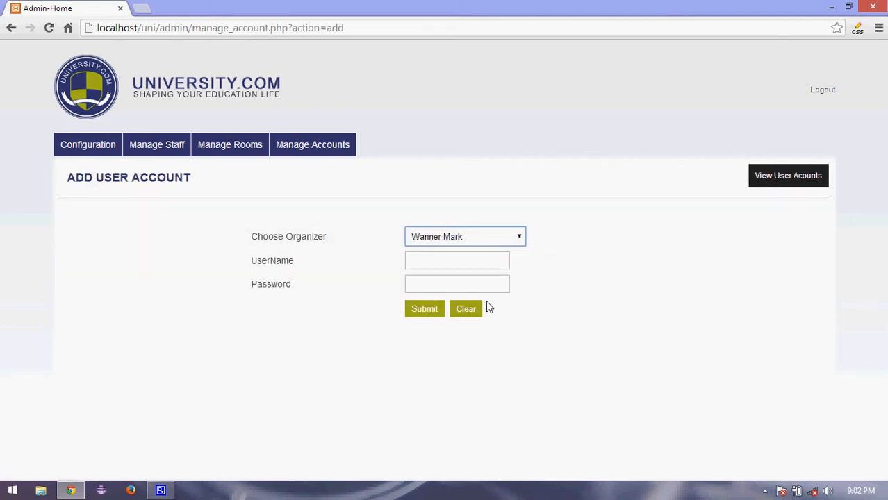
click(479, 264)
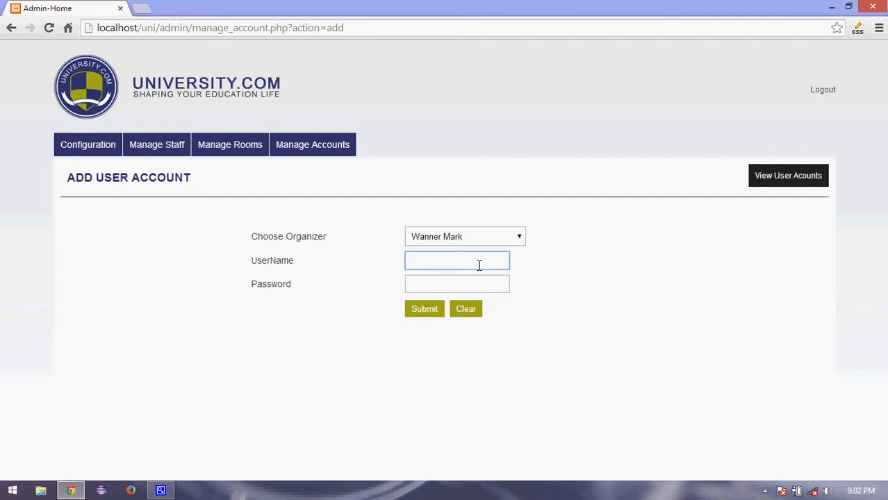
text(w)
click(469, 282)
text(••••••)
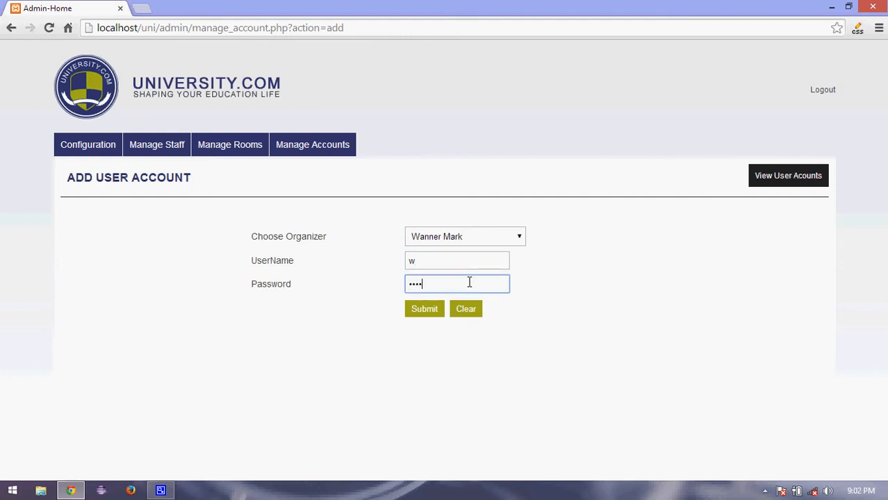
click(430, 310)
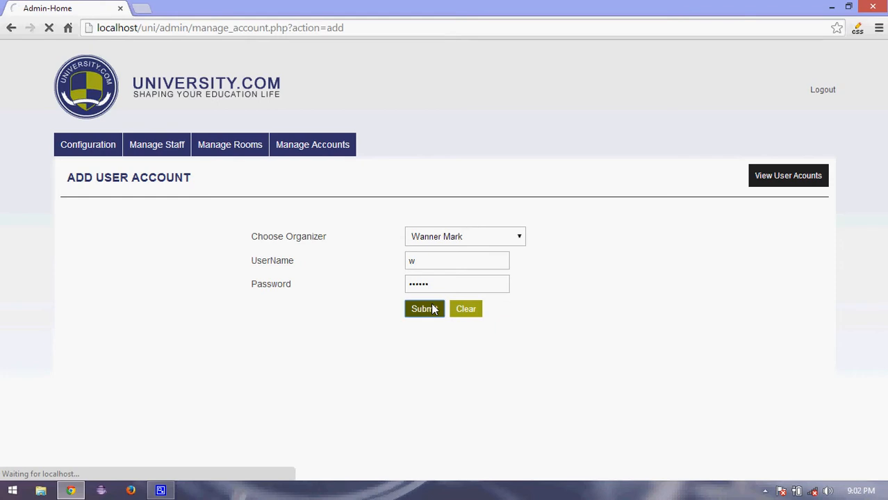
click(698, 179)
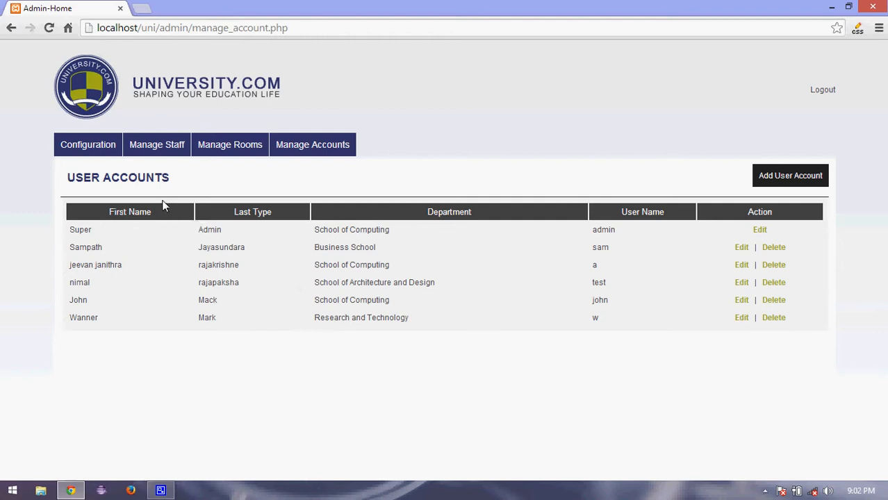
From the staff list, open a blank Add Staff form and expand the staff Type list.
click(154, 153)
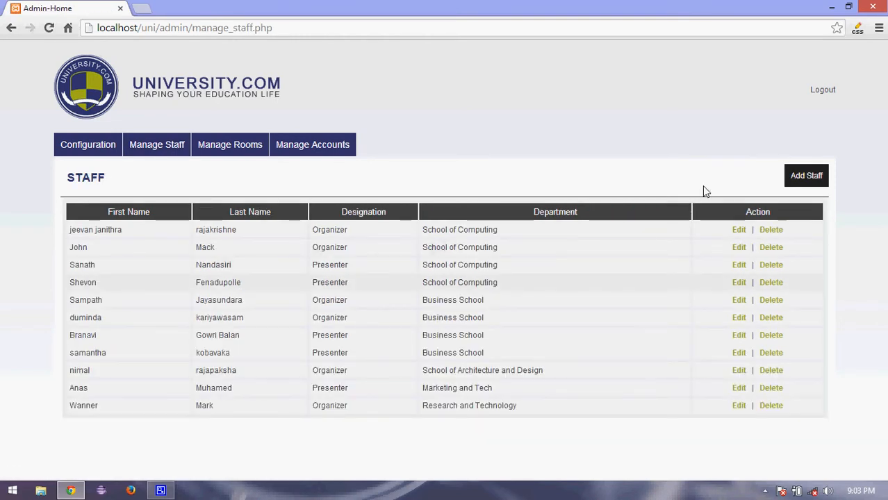
click(793, 182)
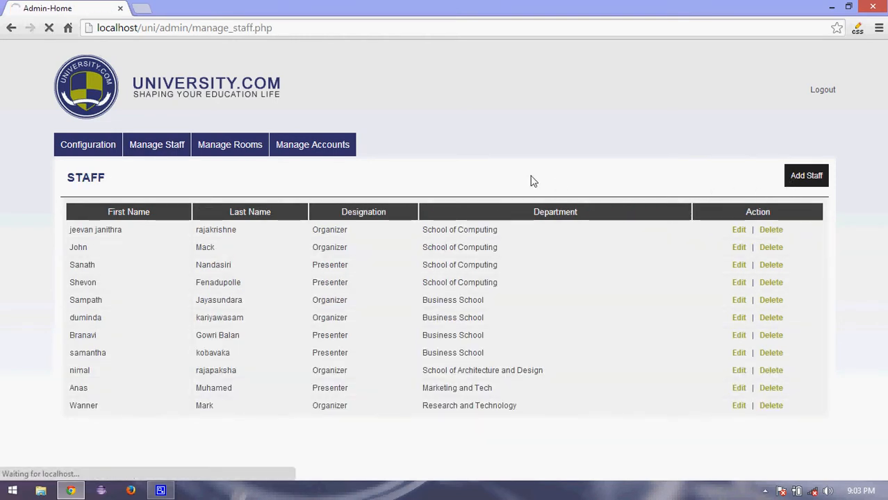
click(476, 245)
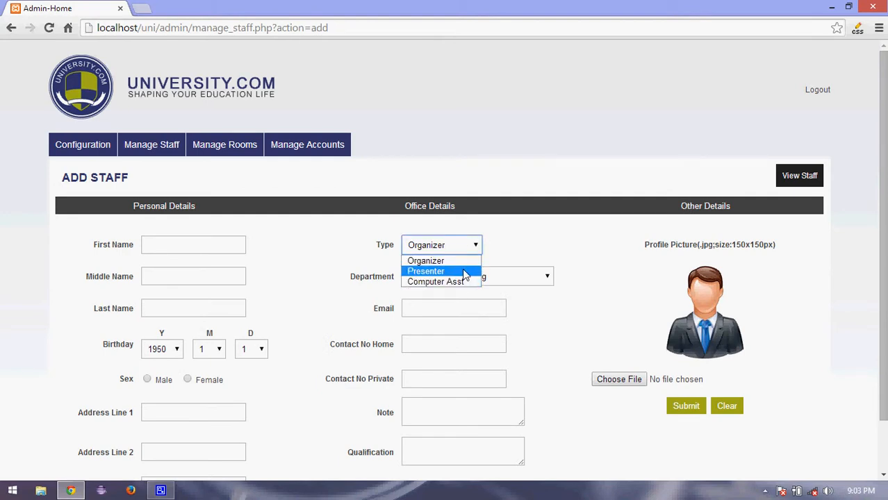
Make the new staff member a Presenter and enter her first and last name.
click(464, 275)
click(206, 248)
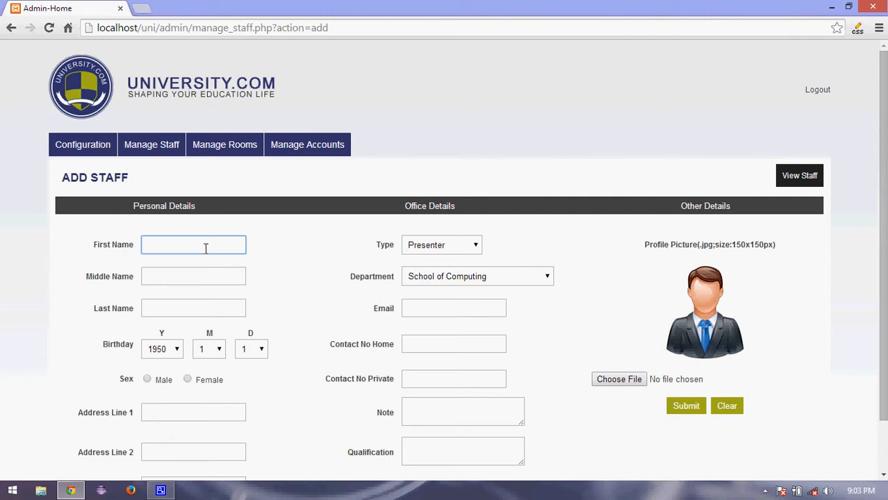
click(190, 303)
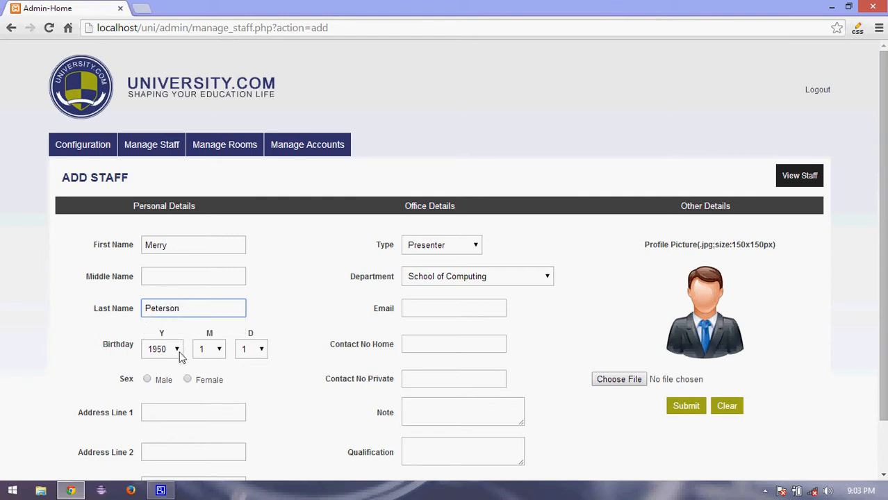
click(180, 355)
click(178, 334)
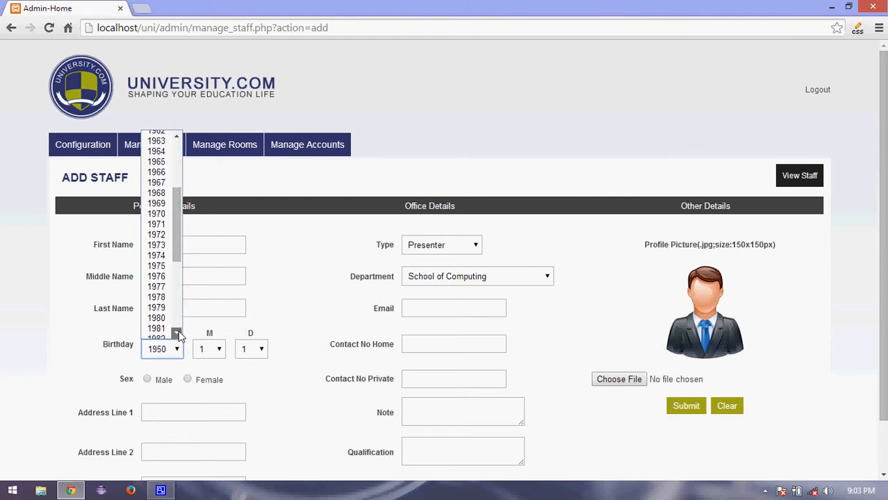
click(167, 330)
click(219, 355)
click(212, 324)
click(260, 349)
click(246, 334)
click(188, 380)
Fill in Address Lines 1 and 2, spell-correcting the street name in line 2.
click(183, 409)
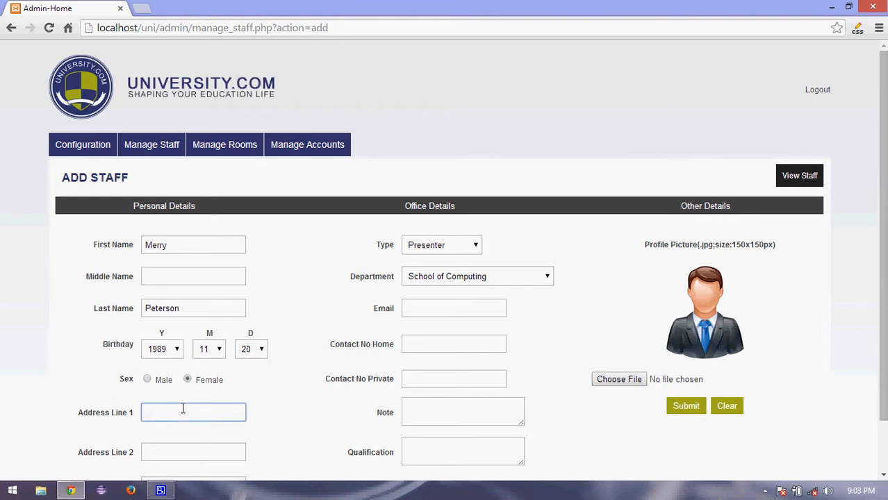
click(175, 454)
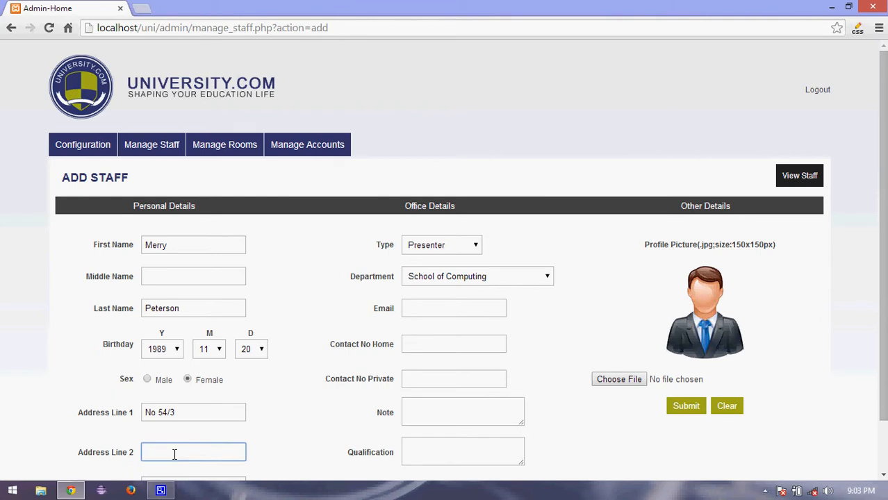
right_click(174, 455)
click(258, 132)
scroll(883, 338, down, 1)
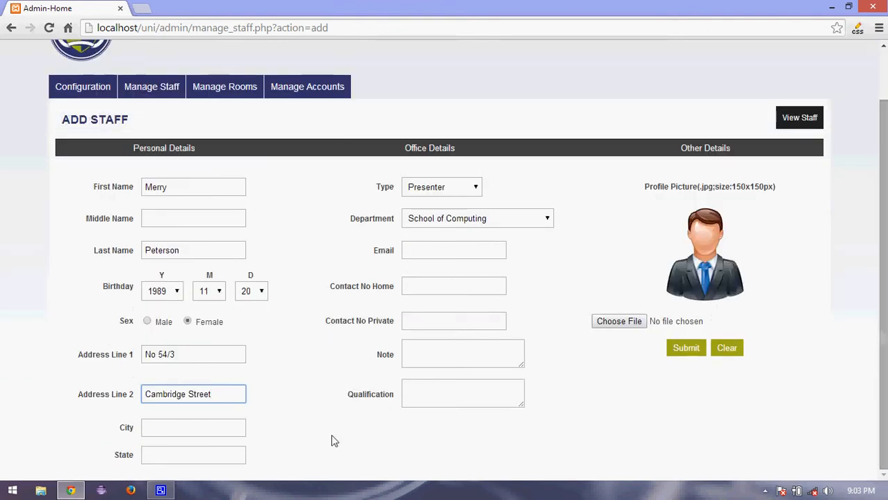
Fill in the city and set the state to Canada.
click(164, 424)
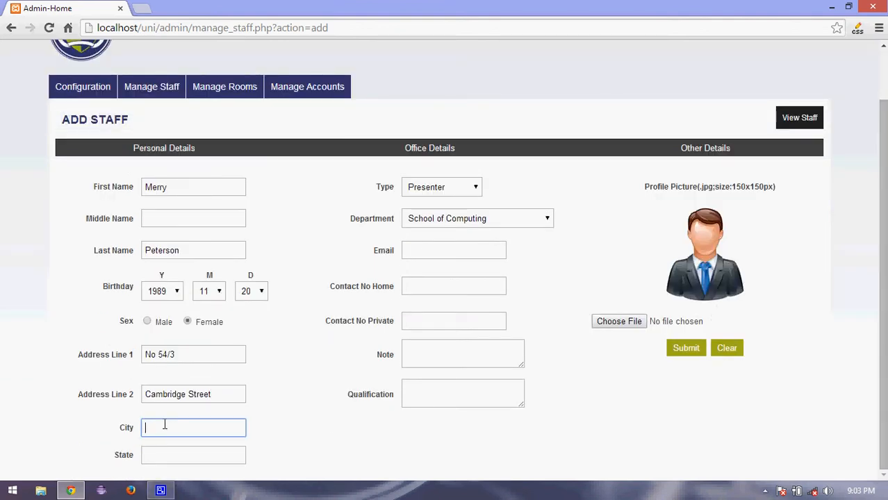
text(Canda)
click(168, 462)
text(US)
key(BackSpace)
key(BackSpace)
text(Ca)
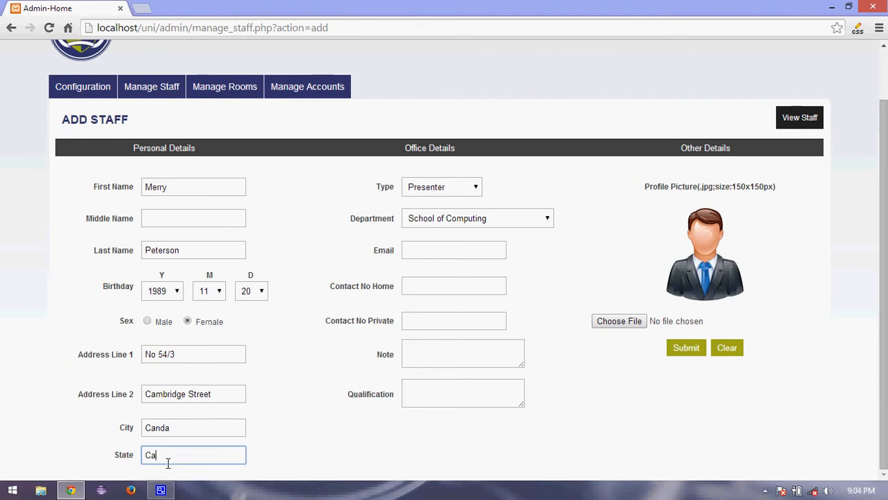
text(nada)
Choose the Research and Technology department and enter her e-mail address and private phone number.
click(477, 215)
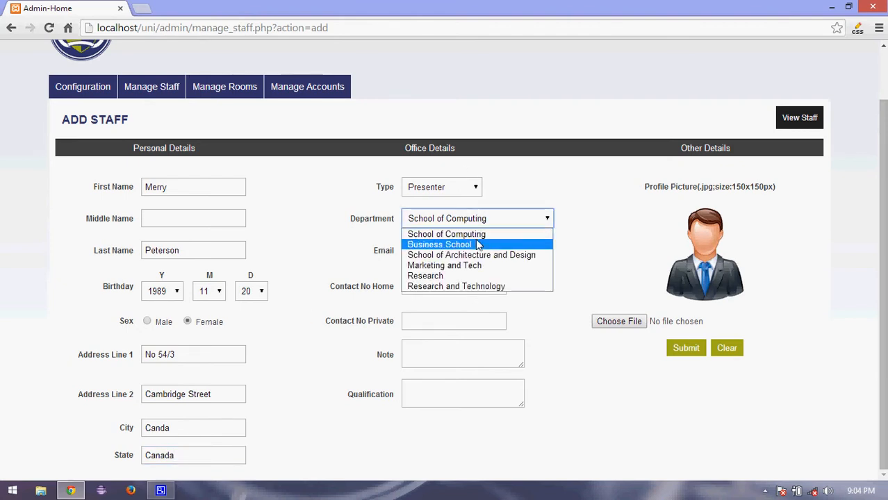
click(462, 287)
click(472, 252)
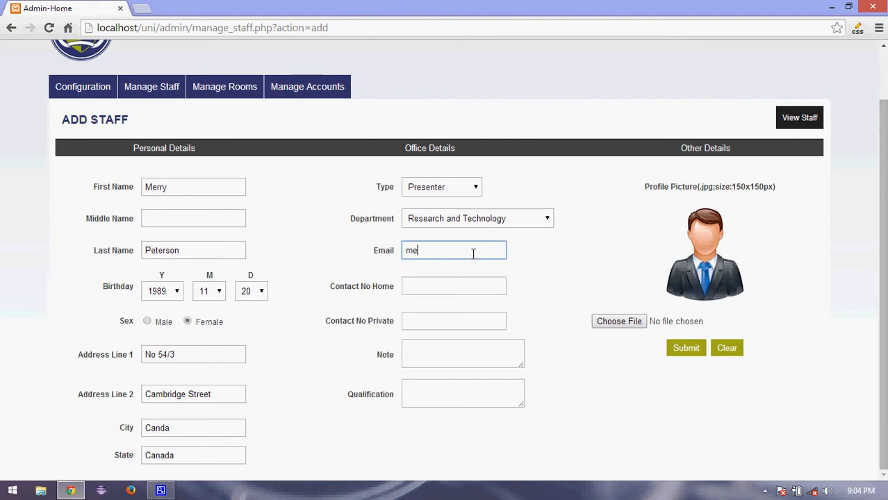
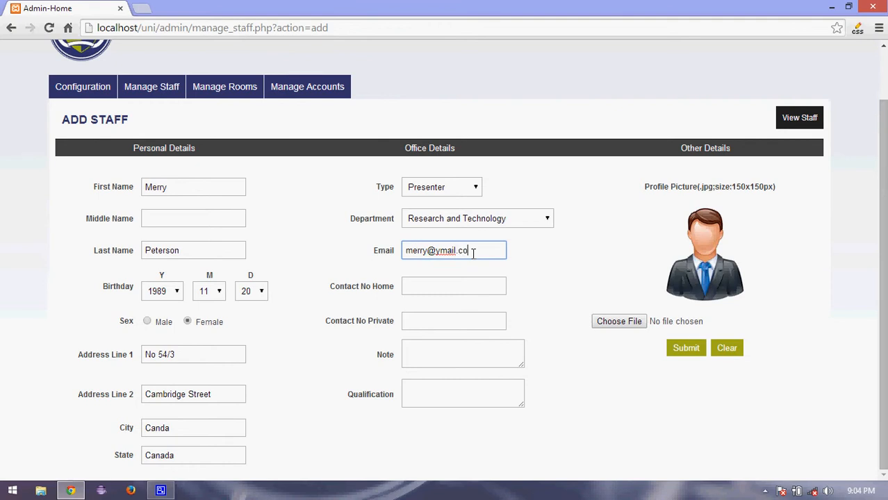
click(469, 290)
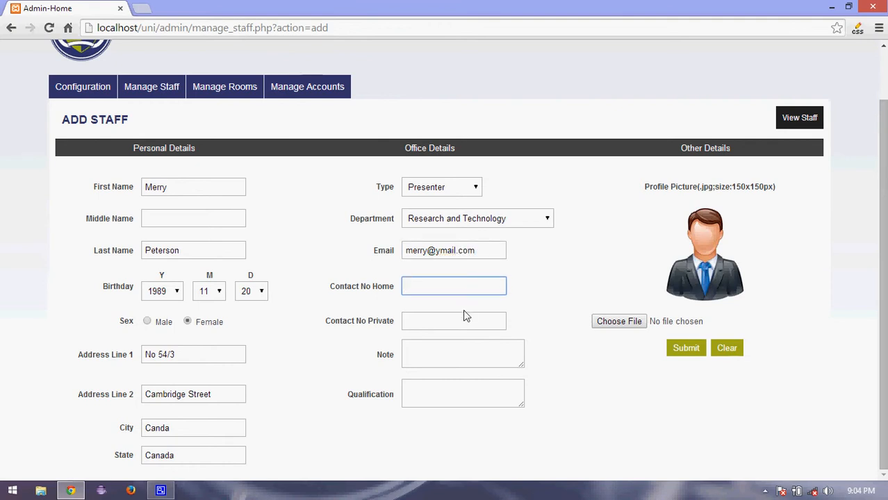
click(463, 317)
text(00)
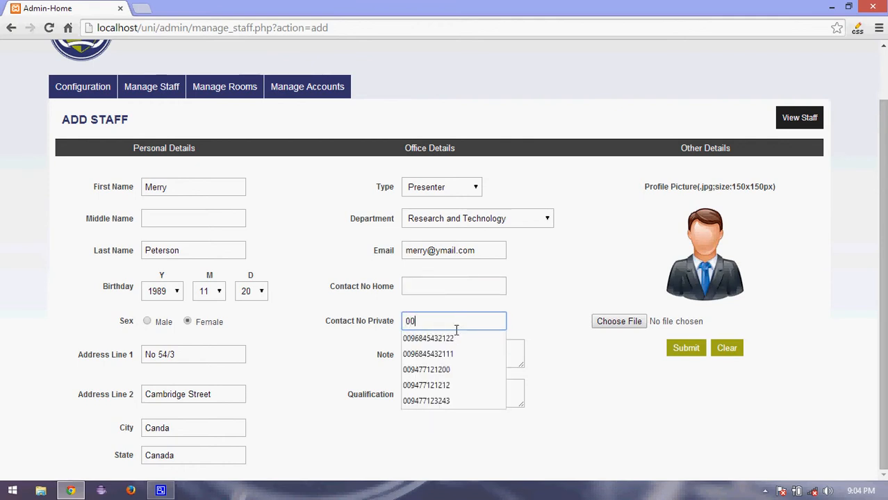
click(453, 337)
key(BackSpace)
key(BackSpace)
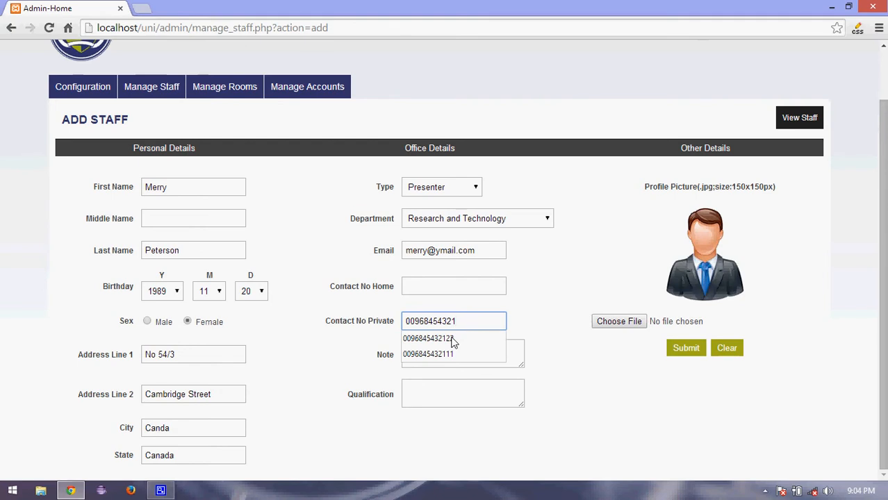
text(00)
Add the note 'Especial in Computing' and the qualification 'BSc (Hons) in Computing'.
click(438, 347)
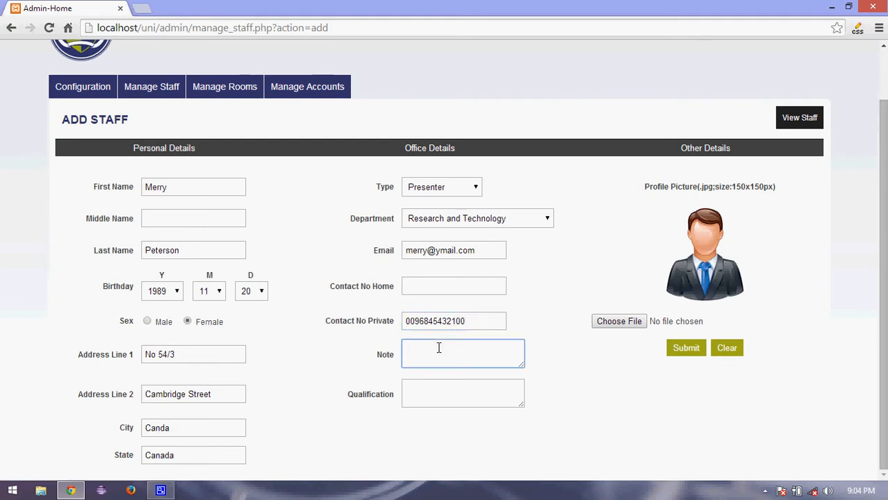
text(Espesial)
right_click(440, 347)
key(Escape)
right_click(437, 349)
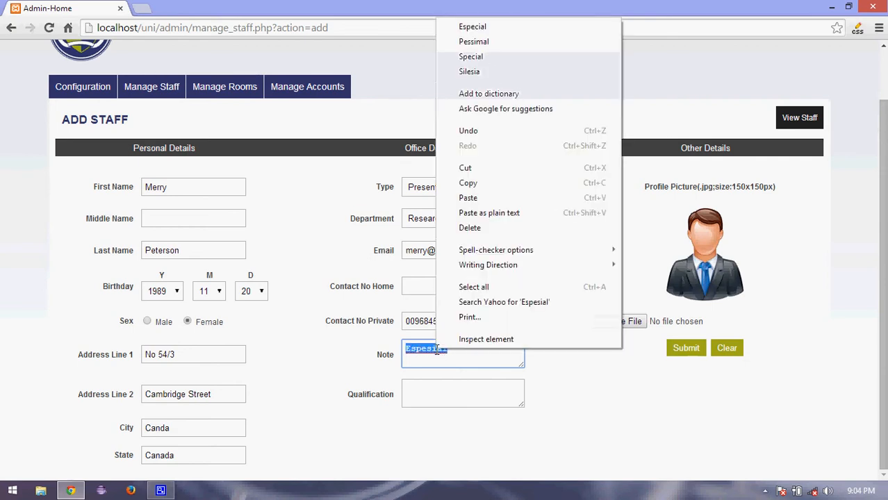
click(504, 27)
text(in )
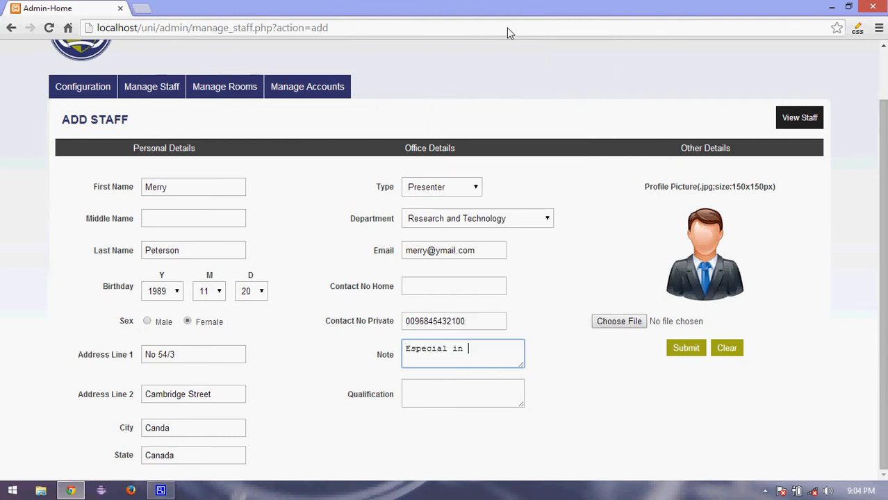
text(Computing)
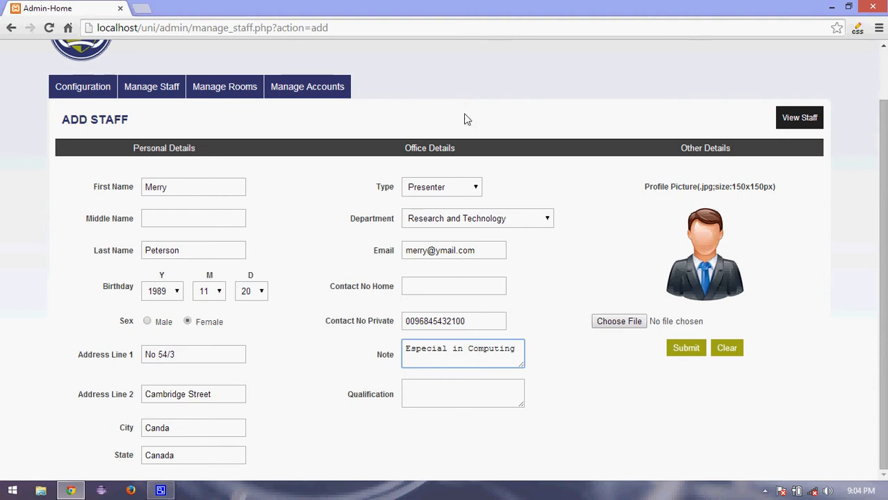
click(447, 383)
text(B)
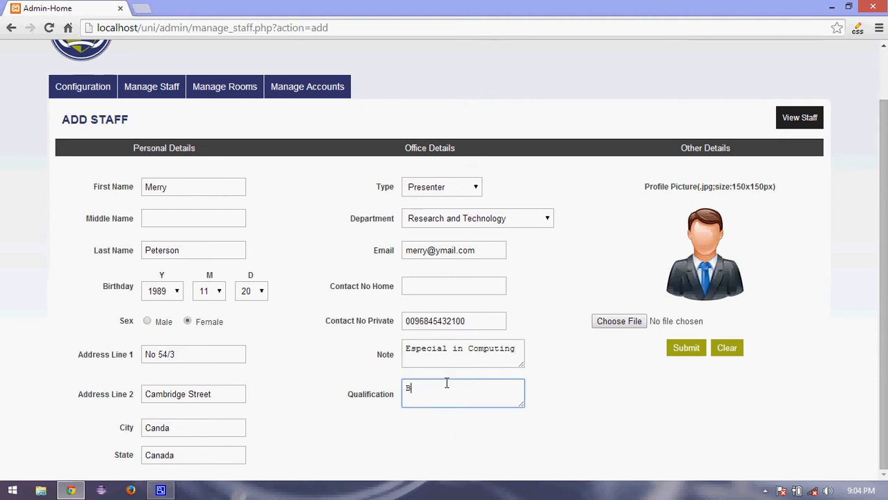
text(Sc (Hons) in Computing)
Attach lec.jpg from Downloads as the profile photo and submit the staff record.
click(629, 326)
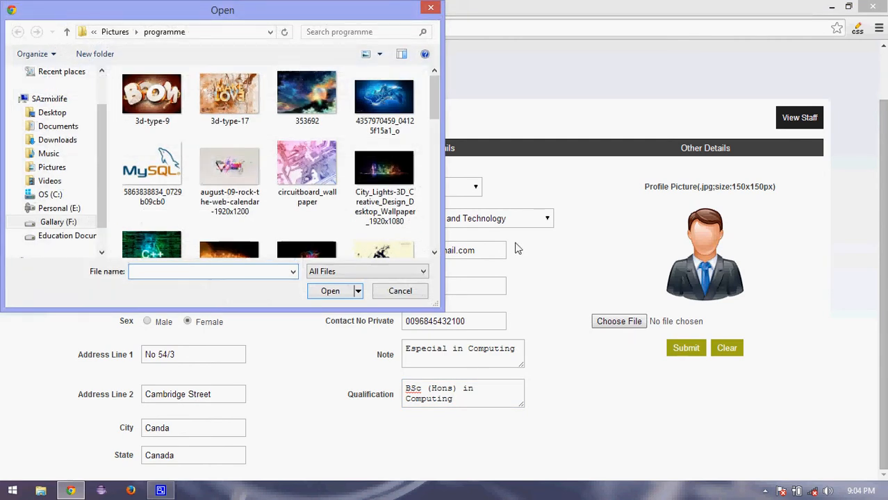
click(59, 140)
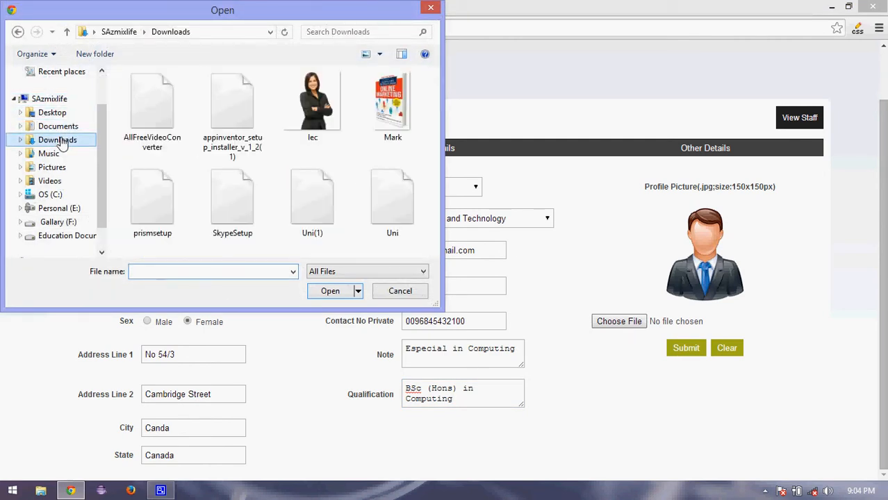
double_click(319, 118)
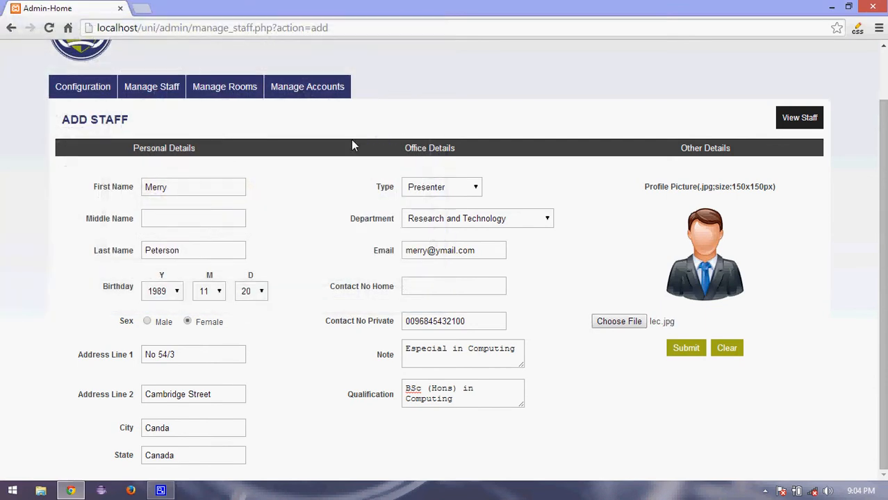
click(680, 355)
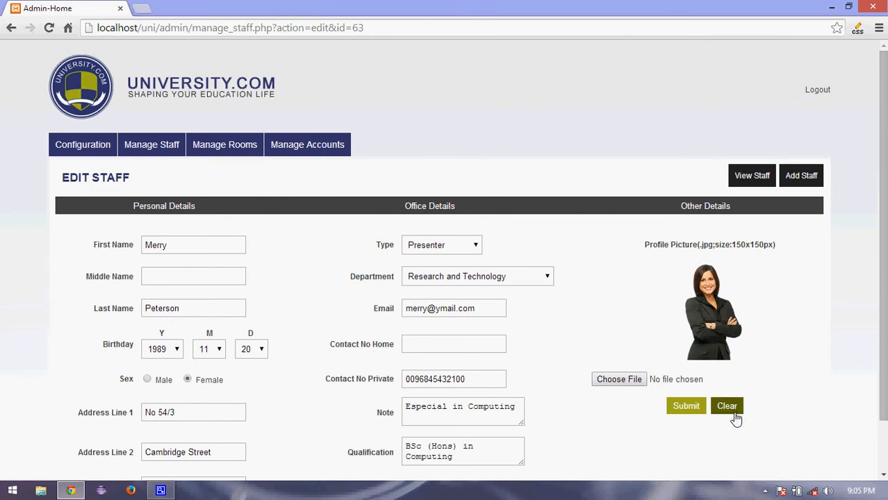
Resubmit the record and return to the staff list showing the new Presenter last.
click(689, 412)
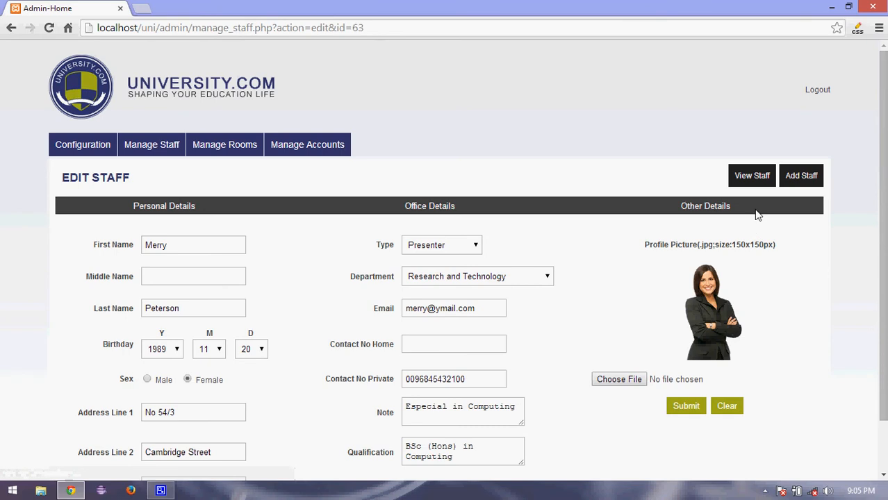
click(752, 178)
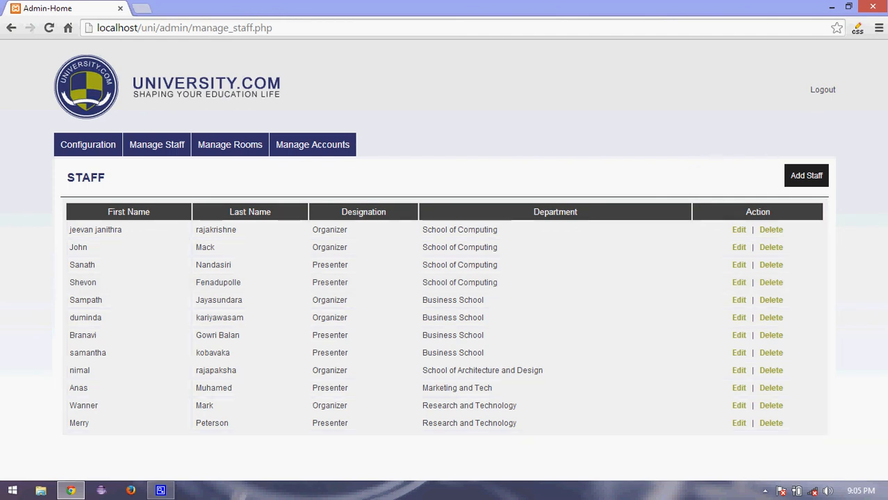
click(160, 490)
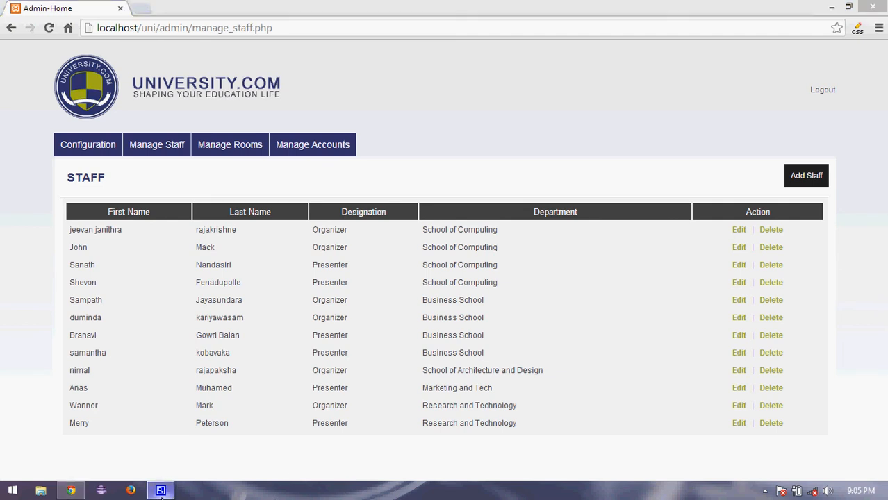